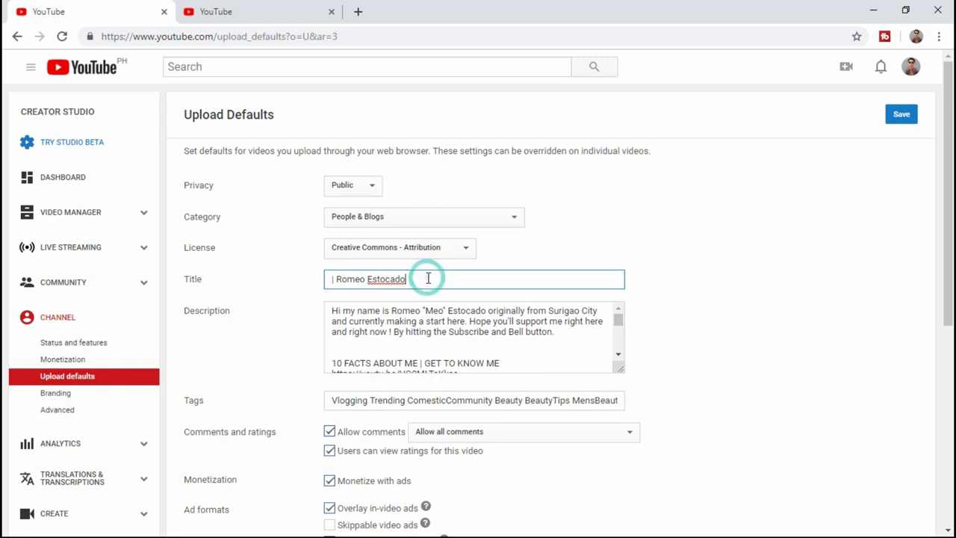
Remove the ComesticCommunity tag that follows Trending in the default tags
left_click_drag(618, 323, 619, 355)
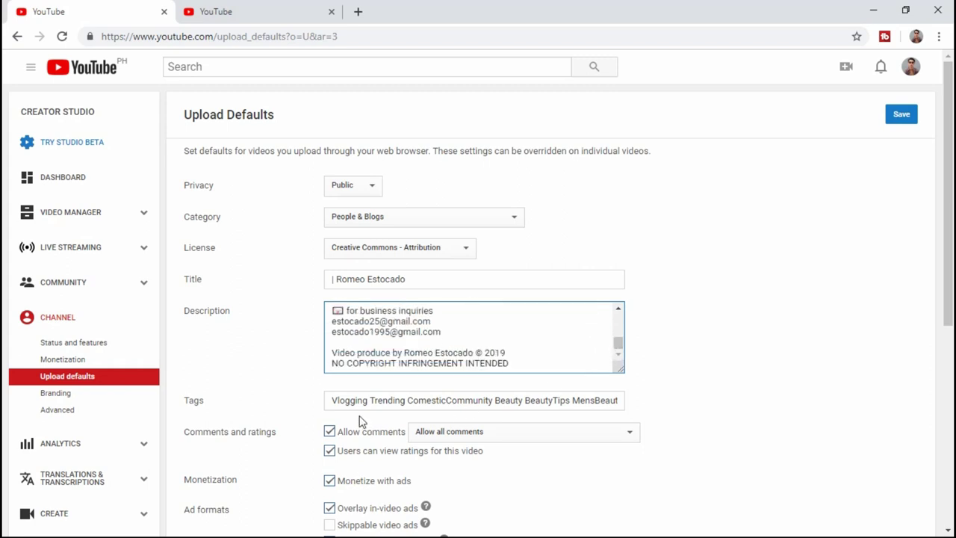
left_click(332, 400)
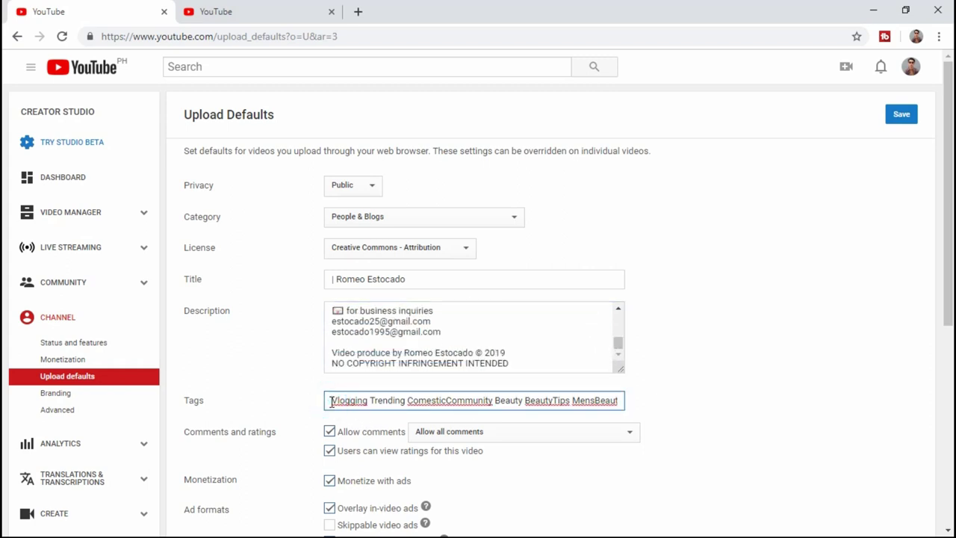
key("Right")
key("Right")
key("Right")
key("Right")
key("Right")
key("Right")
key("Right")
key("Right")
key("Right")
key("Right")
key("Right")
key("Right")
key("Right")
key("Right")
key("Right")
key("Right")
key("Right")
key("Right")
key("Right")
key("Right")
key("BackSpace")
key("BackSpace")
key("BackSpace")
key("BackSpace")
key("BackSpace")
key("BackSpace")
key("BackSpace")
key("BackSpace")
key("BackSpace")
key("BackSpace")
key("BackSpace")
key("BackSpace")
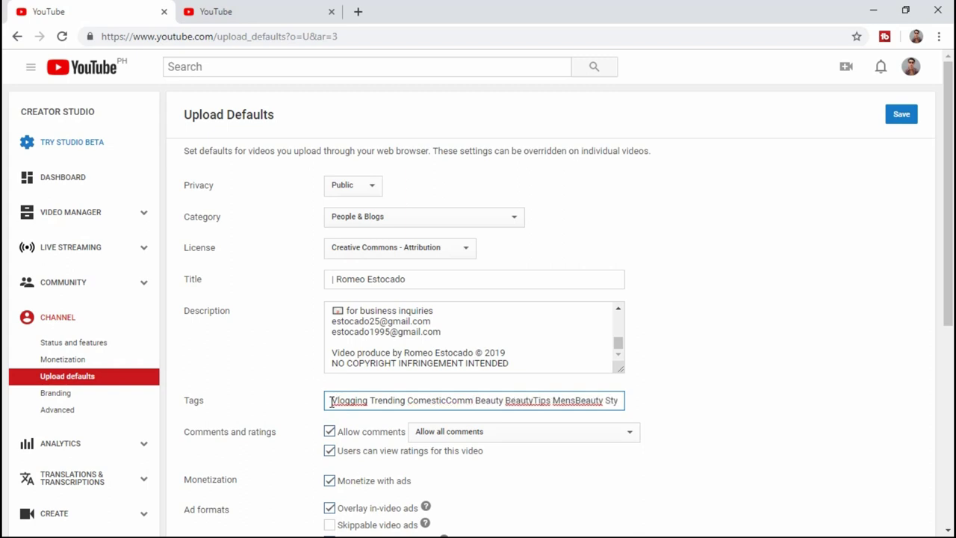
key("BackSpace")
key("BackSpace")
key("BackSpace")
key("BackSpace")
key("BackSpace")
key("BackSpace")
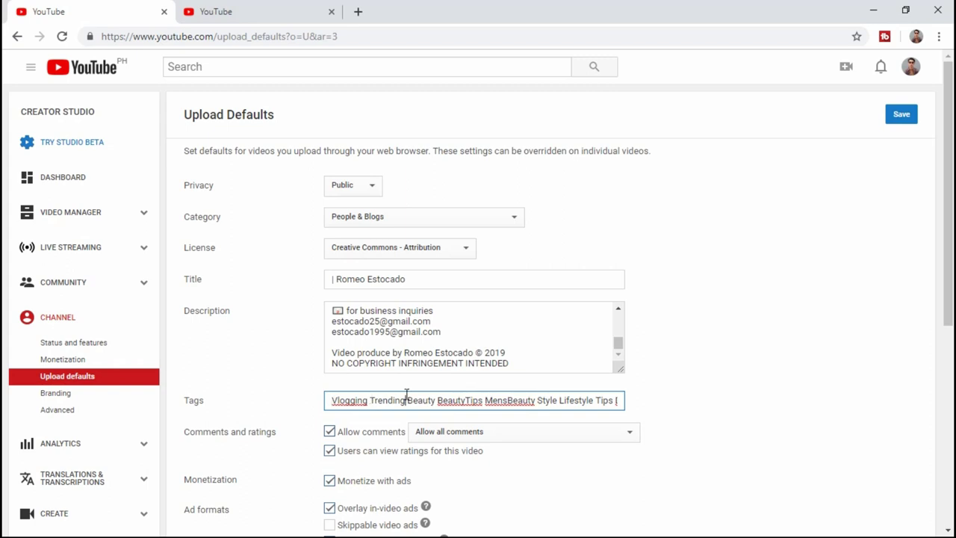
Read through the remaining default tags, from MensBeauty onward to bagongvlogger
left_click(533, 398)
key("Right")
key("Right")
key("Right")
key("Right")
key("Right")
key("Right")
key("Right")
key("Right")
key("Right")
key("Right")
key("Right")
key("Right")
key("Right")
key("Right")
key("Right")
key("Right")
key("Right")
key("Right")
key("Right")
key("Right")
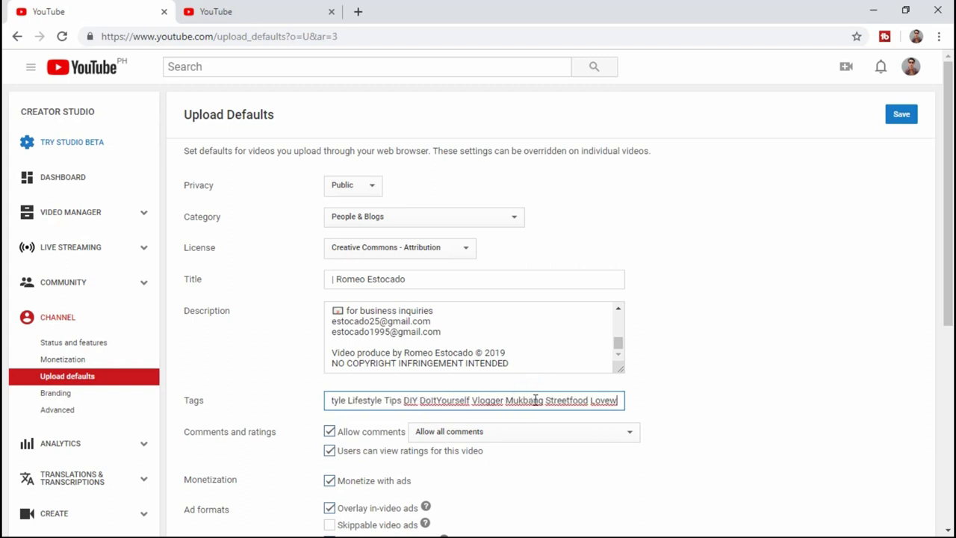
key("Right")
key("Right")
key("Right")
key("Right")
key("Right")
key("Right")
key("Right")
key("Right")
key("Right")
key("Right")
key("Right")
key("Right")
key("Right")
key("Right")
key("Right")
key("Right")
key("Right")
key("Right")
key("Right")
key("Right")
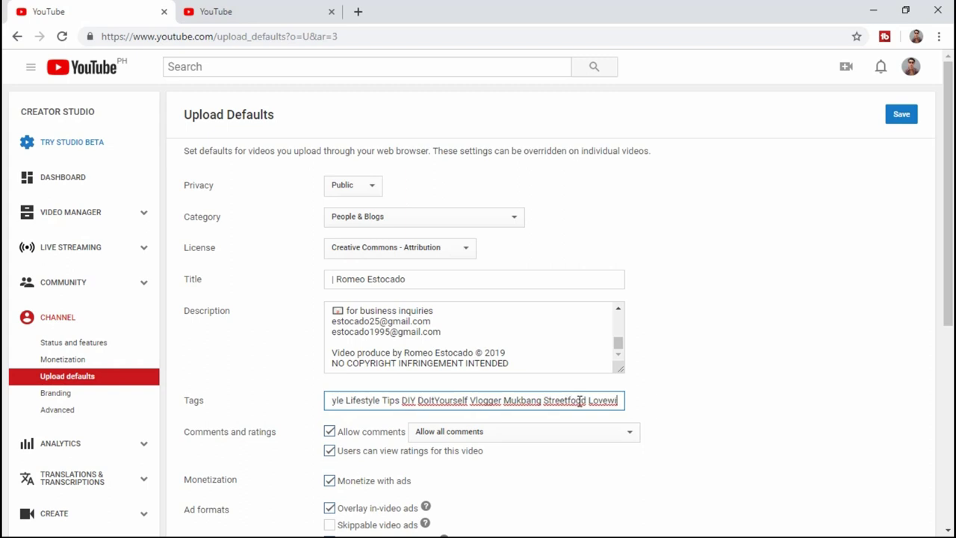
key("Right")
key("Right")
key("Right")
key("Right")
key("Right")
key("Right")
key("Right")
key("Right")
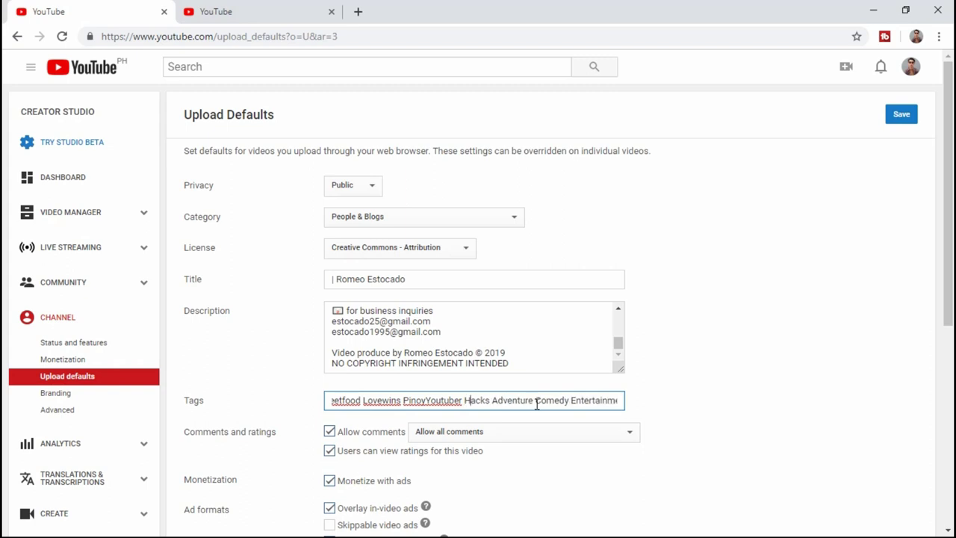
key("Right")
key("Right")
key("Right")
key("Right")
key("Right")
key("Right")
key("Right")
key("Right")
key("Right")
key("Right")
key("Right")
key("Right")
key("Right")
key("Right")
key("Right")
key("Right")
key("Right")
key("Right")
key("Right")
key("Right")
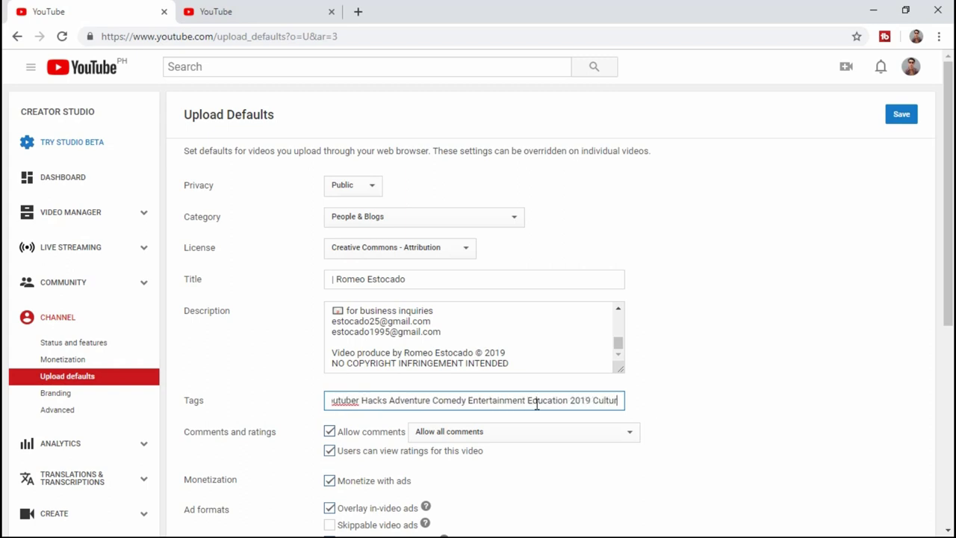
key("Right")
key("Right")
key("Right")
key("Right")
key("Right")
key("Right")
key("Right")
key("Right")
key("Right")
key("Right")
key("Right")
key("Right")
key("Right")
key("Right")
key("Right")
key("Right")
key("Right")
key("Right")
key("Right")
key("Right")
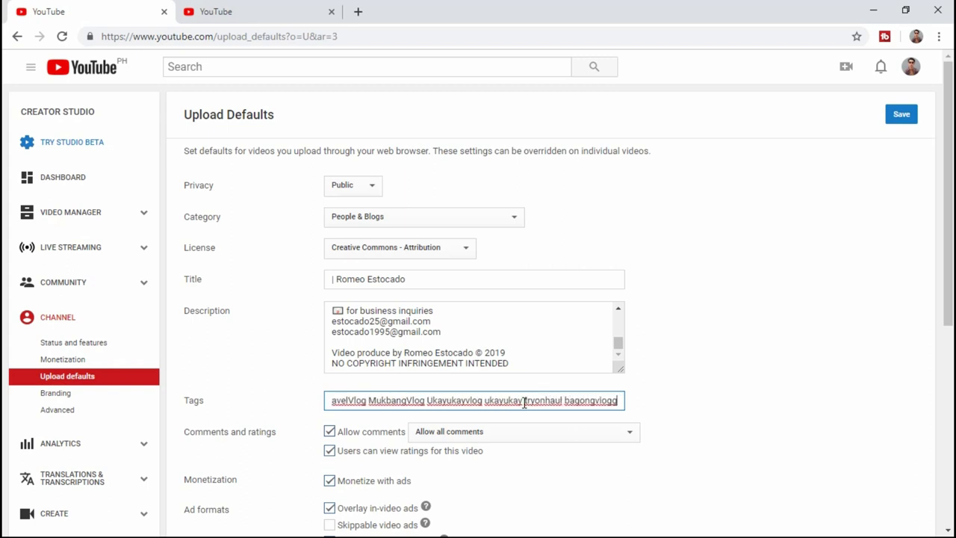
Remove the Ukayukayvlog tag after MukbangVlog and save the upload defaults
left_click(484, 400)
key("BackSpace")
key("BackSpace")
key("BackSpace")
key("BackSpace")
key("BackSpace")
key("BackSpace")
key("BackSpace")
key("BackSpace")
key("BackSpace")
key("BackSpace")
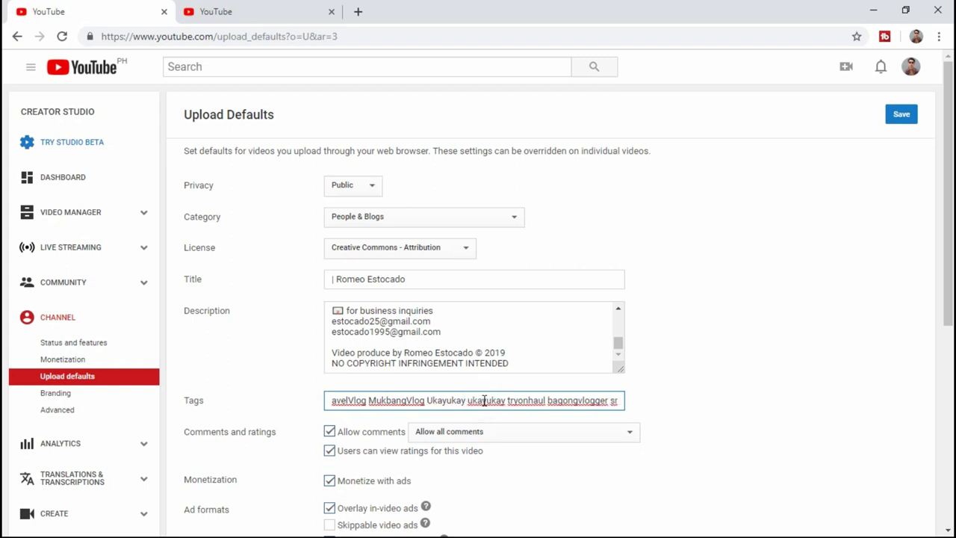
key("BackSpace")
key("BackSpace")
key("BackSpace")
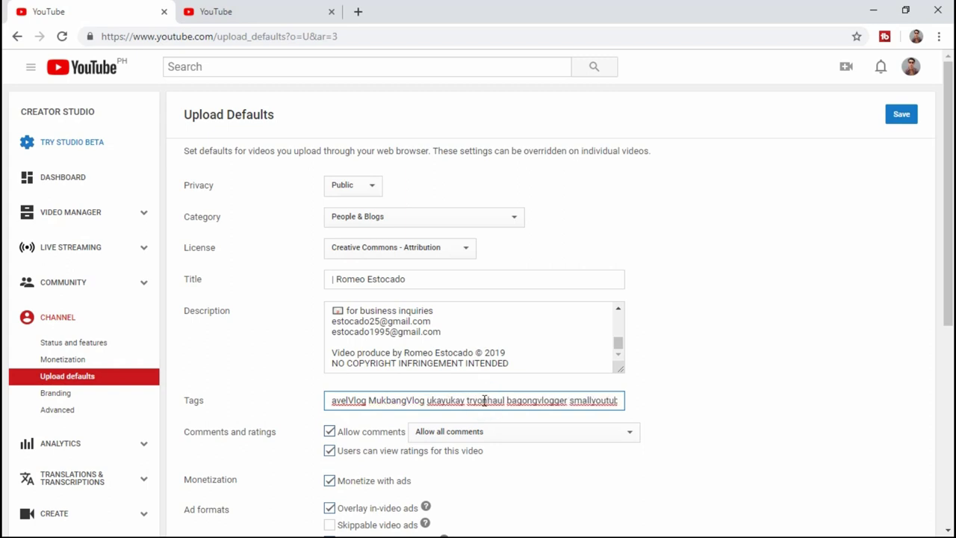
key("Return")
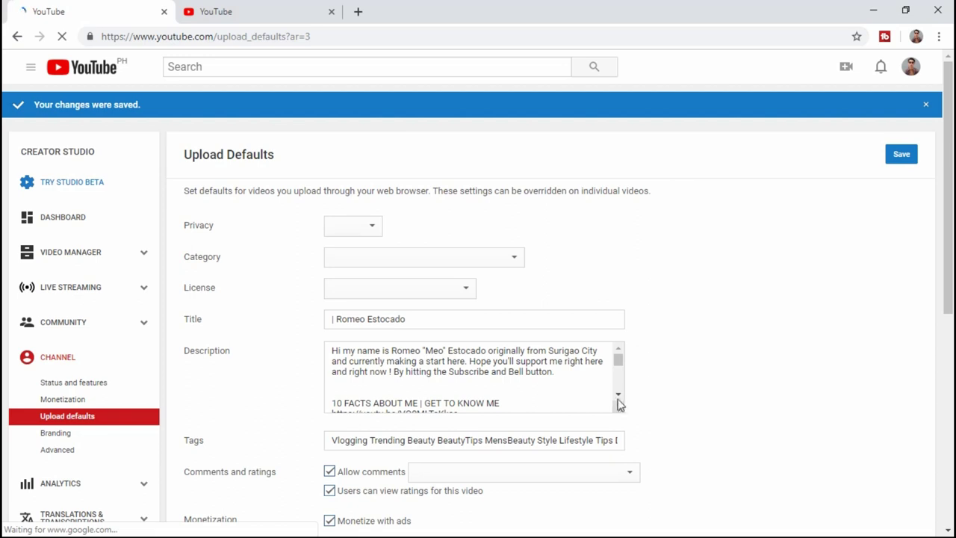
Remove the businessvlogger, business, air and onair tags from the end of the default tags
left_click(606, 441)
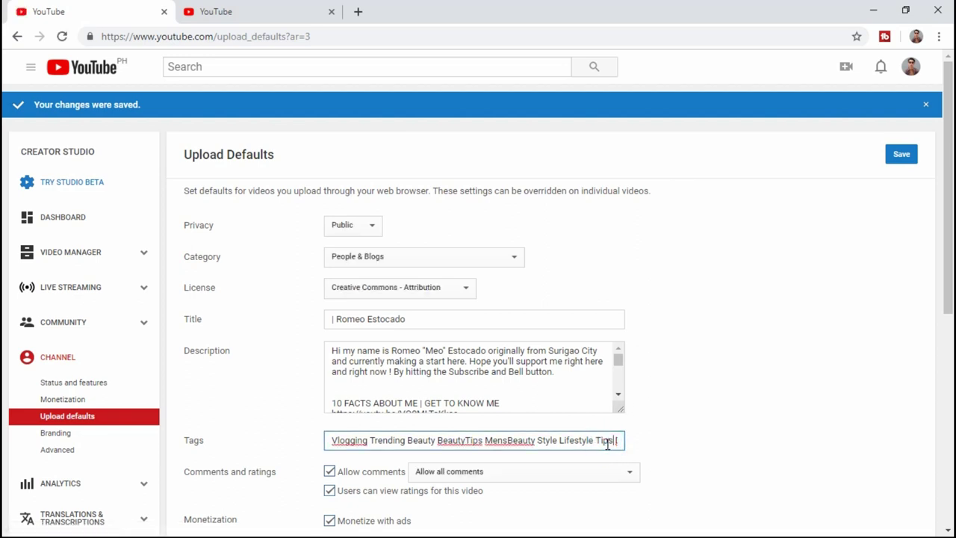
type("DIY DoItYourself Vlogger Mukbang Streetfood Lovewins P")
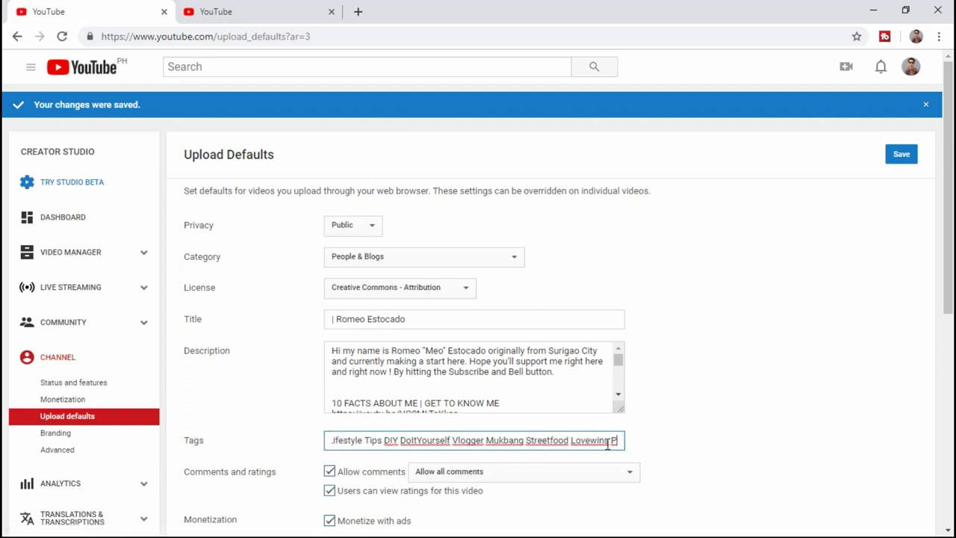
type("inoyYoutuber Hacks Adventure Comedy Entertainment Education 2019 Culture CosmeticTips Trave")
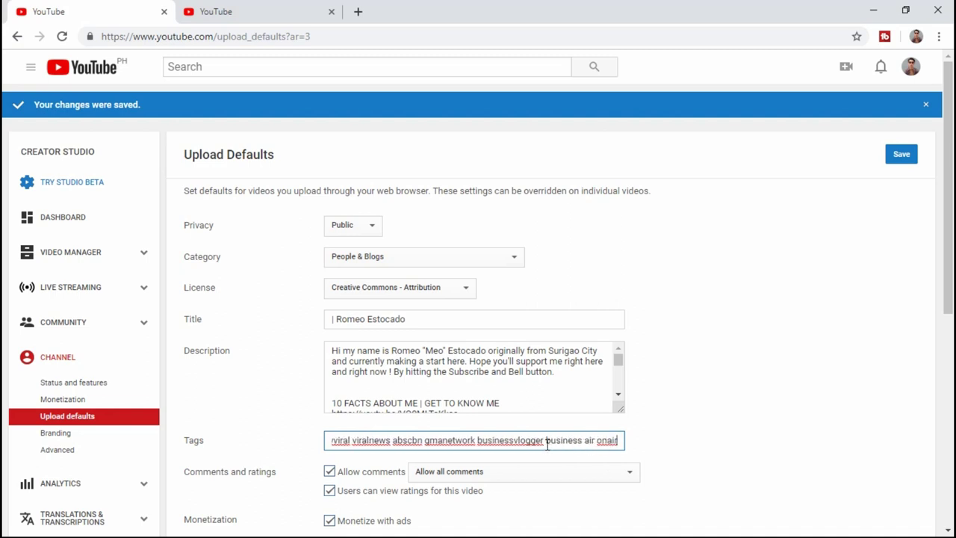
key("BackSpace")
key("BackSpace")
key("BackSpace")
key("BackSpace")
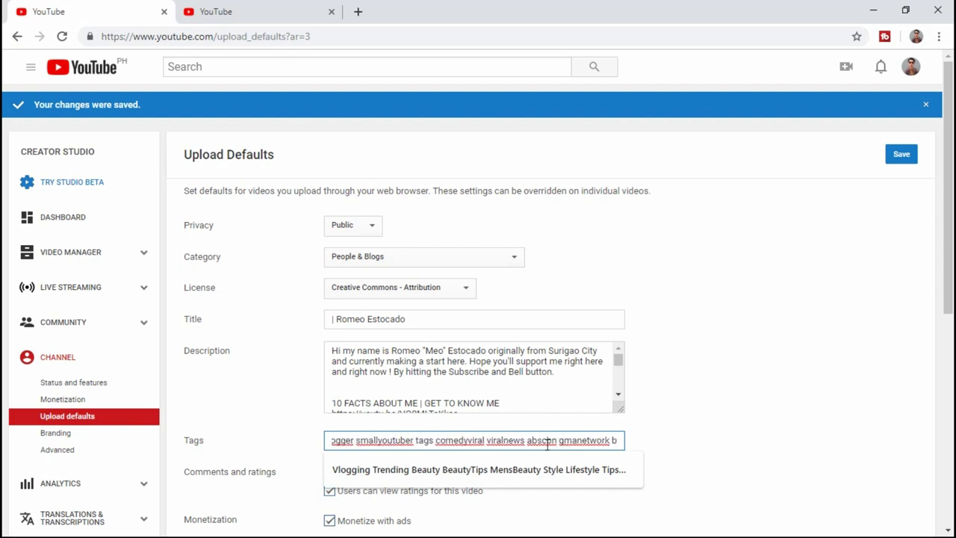
Add whitensskin and paano after gmanetwork in the default tags and save the upload defaults
type("whitens")
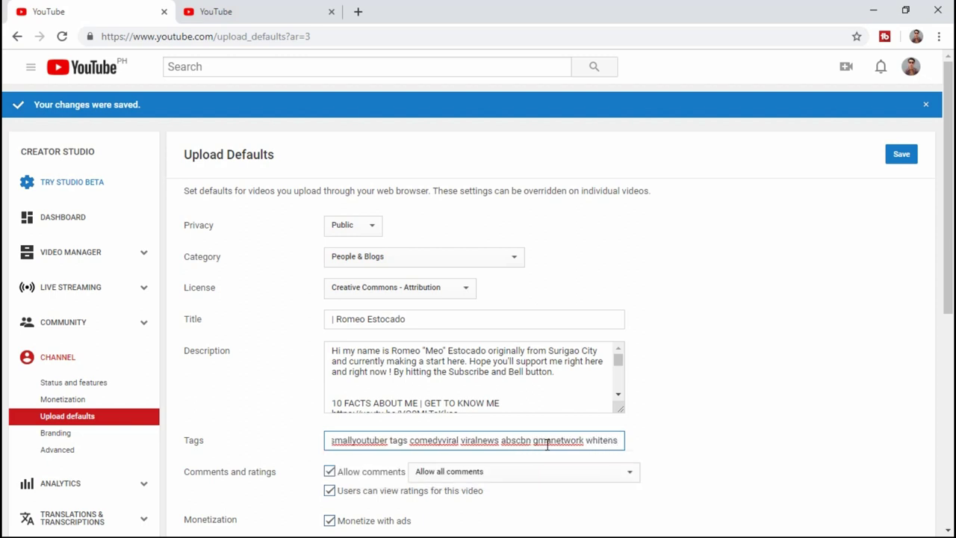
type("skin")
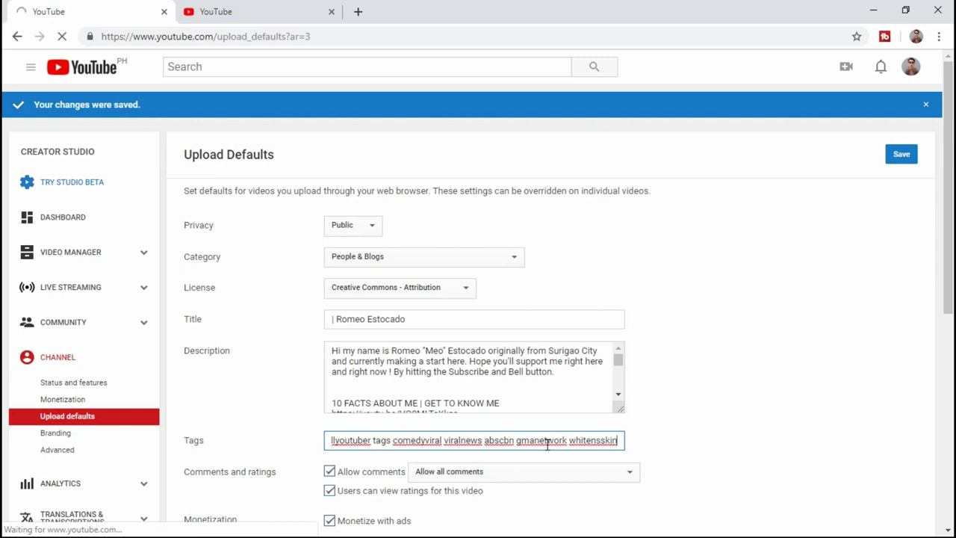
type(" paan")
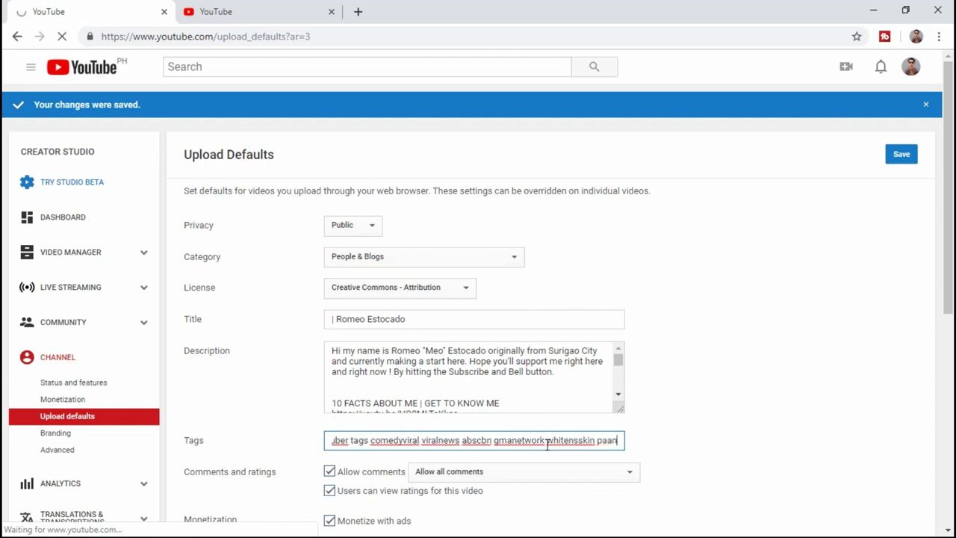
type("o")
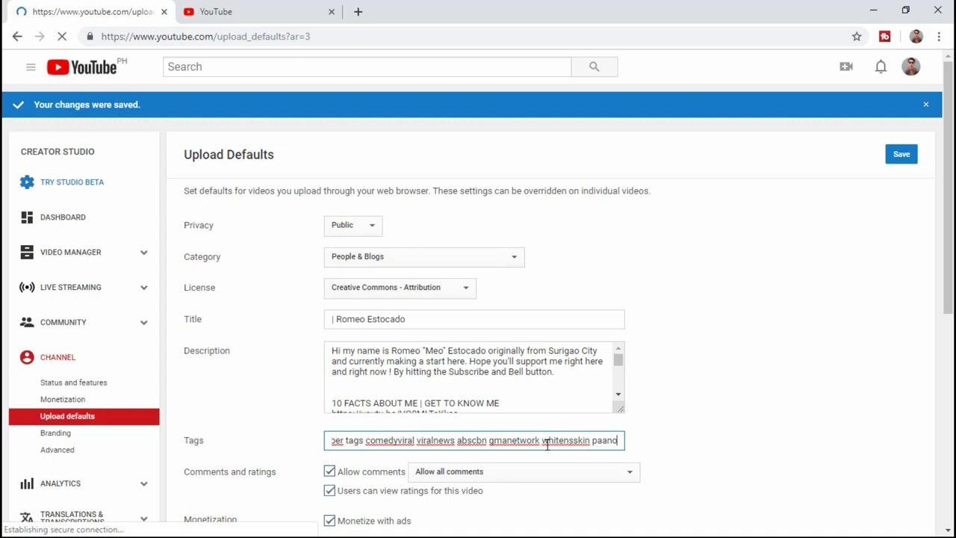
Read through the saved default tags from Vlogging to Comedy, checking for ones to replace
scroll(546, 443, "down", 5)
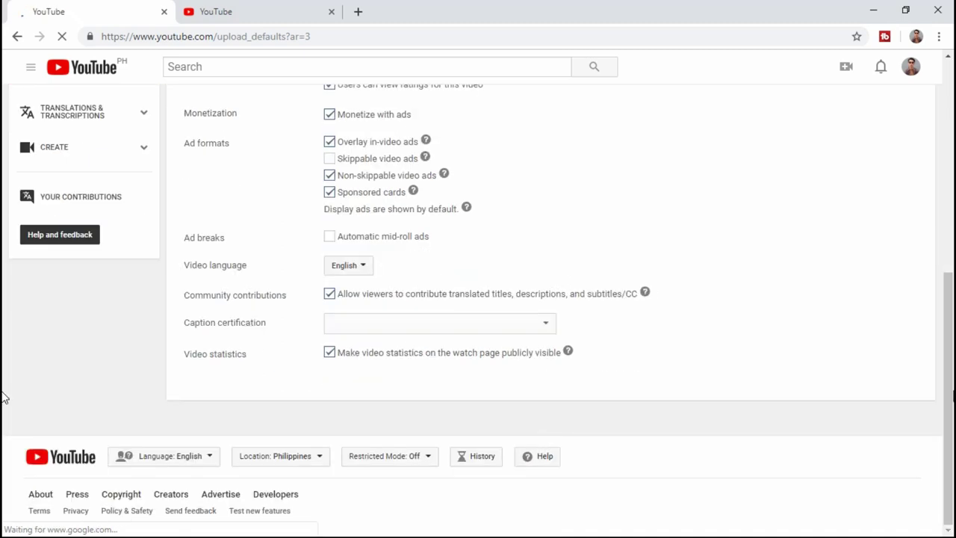
scroll(4, 397, "up", 4)
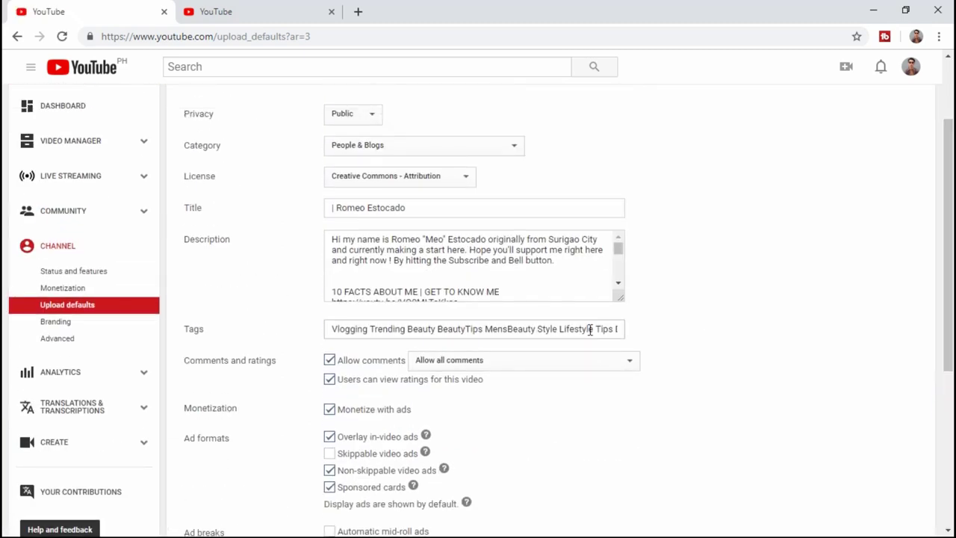
left_click(590, 330)
key("End")
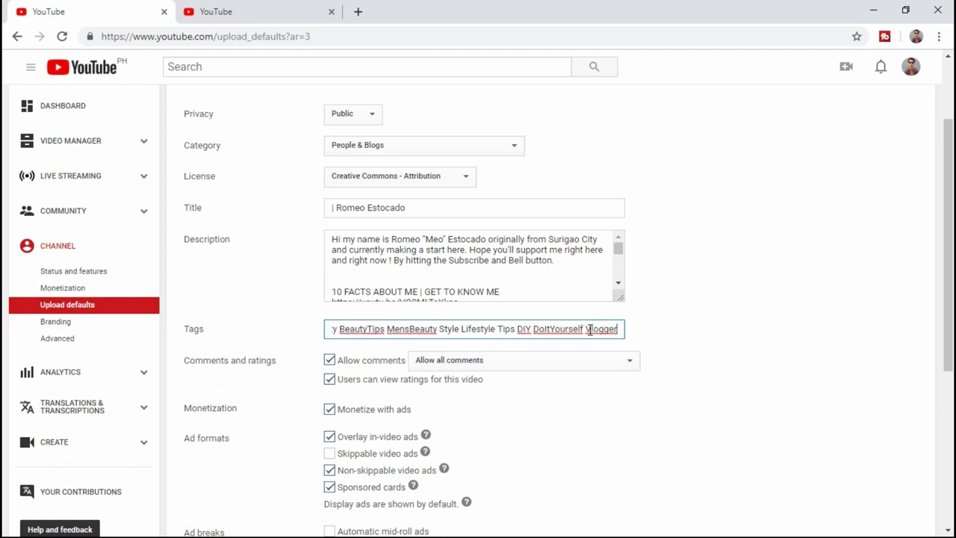
key("Right")
key("Right")
key("Right")
key("Right")
key("Right")
key("Right")
key("Right")
key("Right")
key("Right")
key("Right")
key("Right")
key("Right")
key("Right")
key("Right")
key("Right")
key("Right")
key("Right")
key("Right")
key("Right")
key("Right")
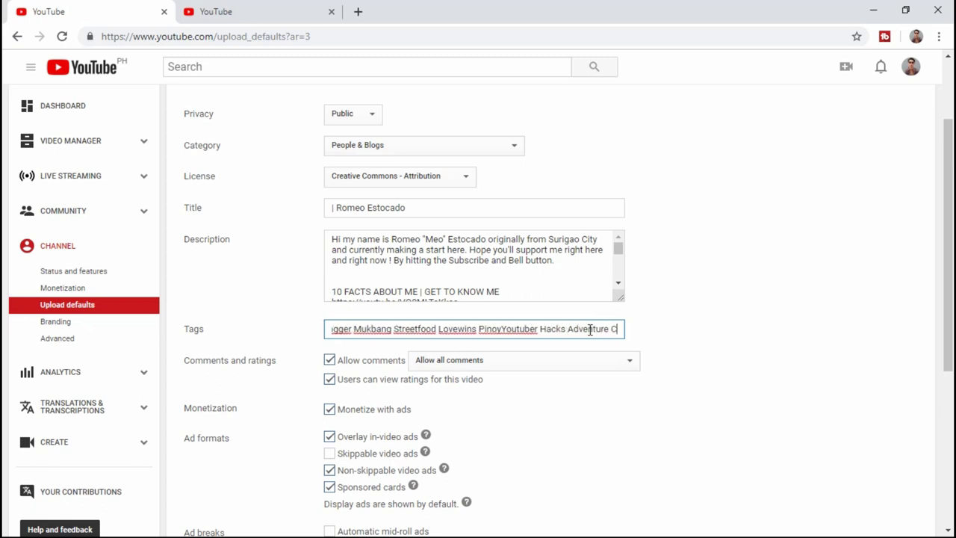
key("Right")
key("Right")
key("Right")
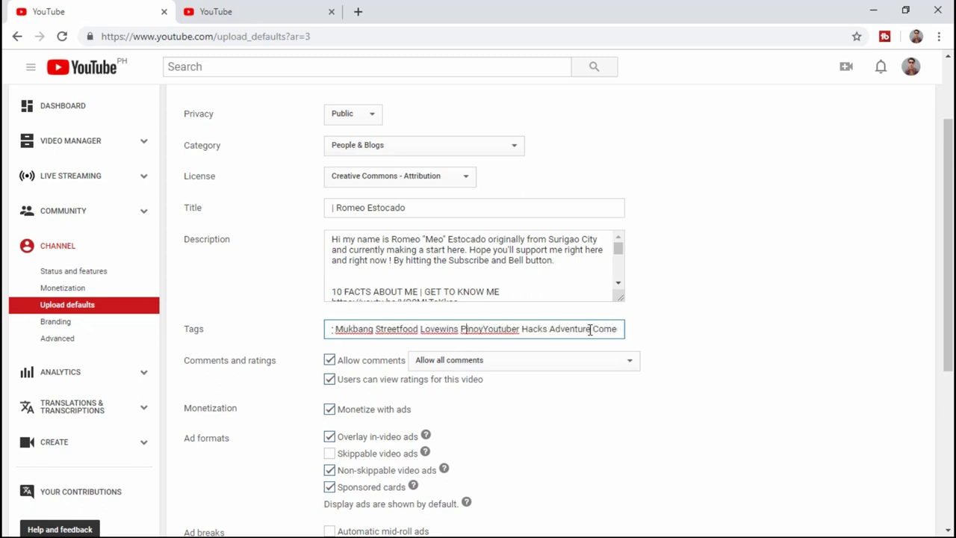
key("Left")
key("Left")
key("Left")
key("Left")
key("Left")
key("Left")
key("Left")
key("Left")
key("Left")
key("Left")
key("Left")
key("Left")
key("Left")
key("Left")
key("Left")
key("Left")
key("Left")
key("Left")
key("Left")
key("Left")
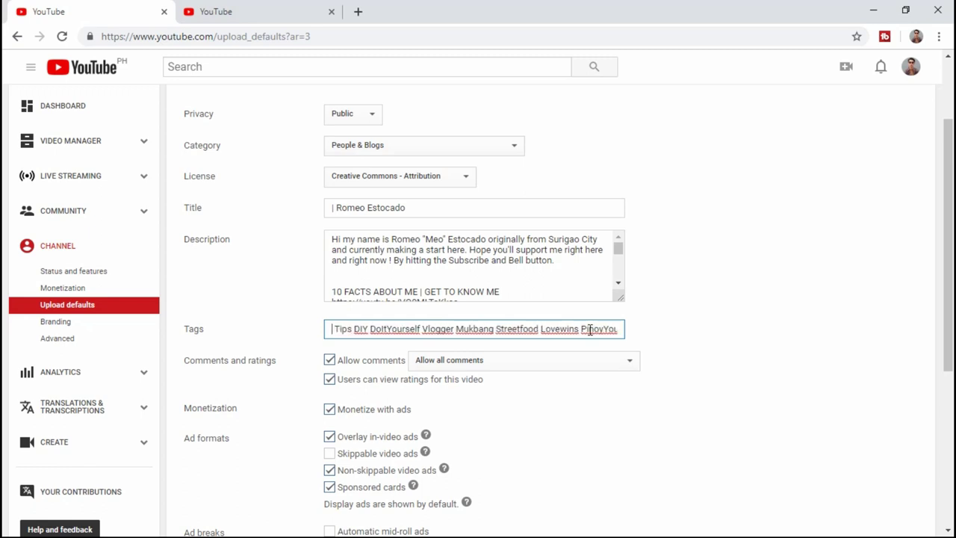
Remove the DoItYourself and Vlogger tags between DIY and Mukbang in the default tags
left_click(472, 329)
key("BackSpace")
key("BackSpace")
key("BackSpace")
key("BackSpace")
key("BackSpace")
key("BackSpace")
key("BackSpace")
key("BackSpace")
key("BackSpace")
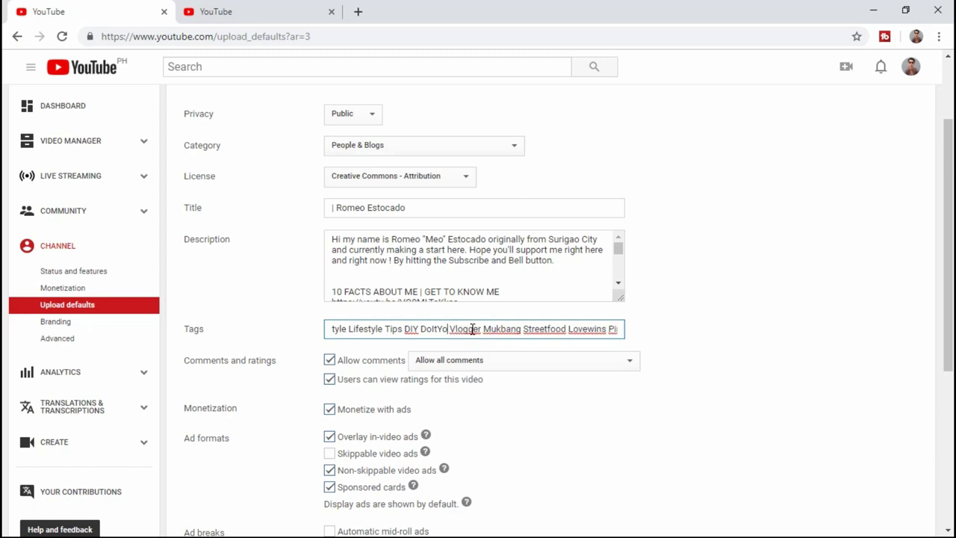
key("Right")
key("Right")
key("Right")
key("Right")
key("Right")
key("BackSpace")
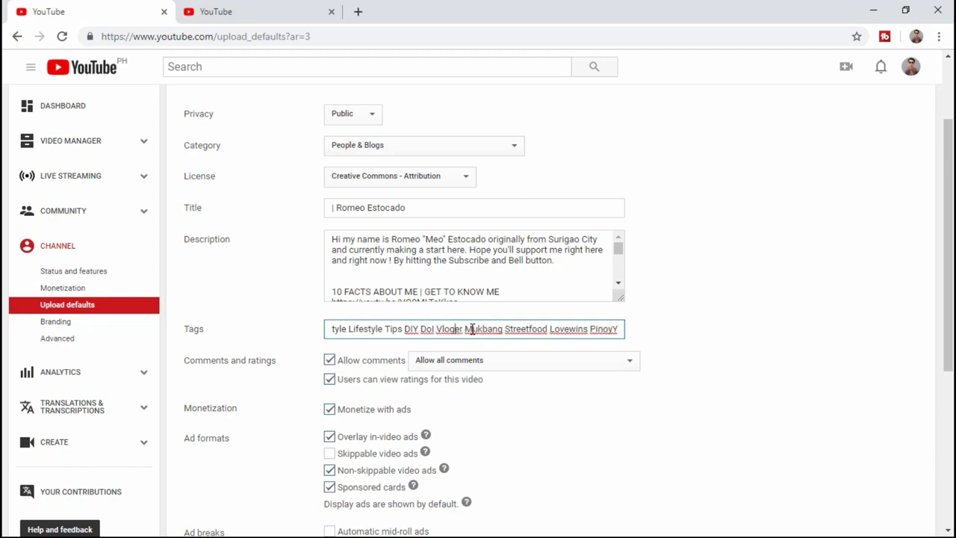
key("Right")
key("Right")
key("BackSpace")
key("BackSpace")
key("BackSpace")
key("BackSpace")
key("BackSpace")
key("BackSpace")
key("BackSpace")
key("BackSpace")
key("BackSpace")
key("BackSpace")
key("BackSpace")
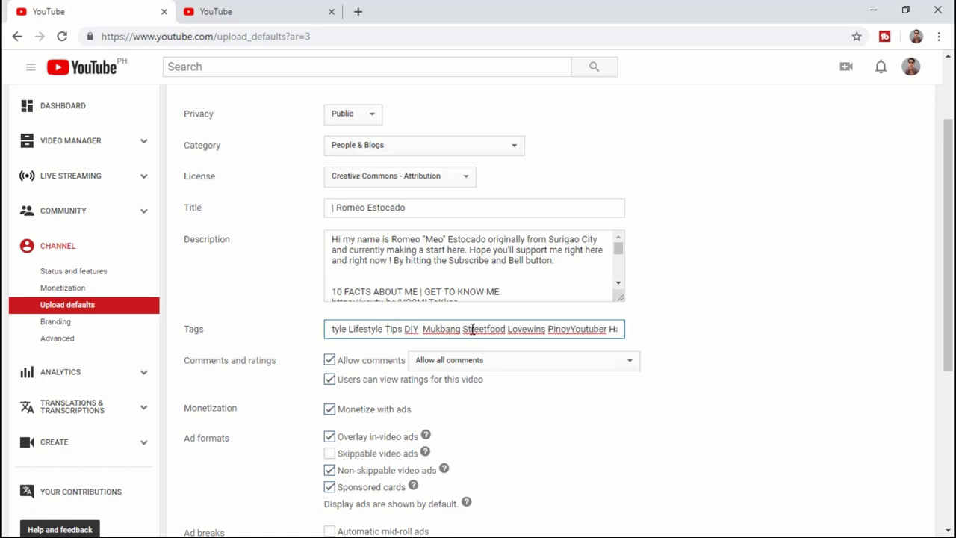
Add the tag KadenangGento after DIY in the default tags
key("Caps_Lock")
type("Kadenang")
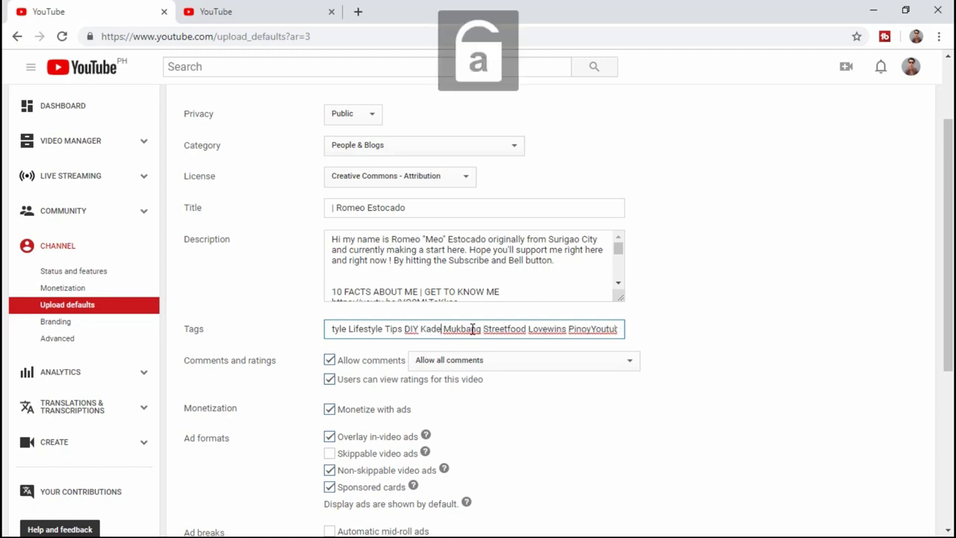
key("Caps_Lock")
type("G")
key("Caps_Lock")
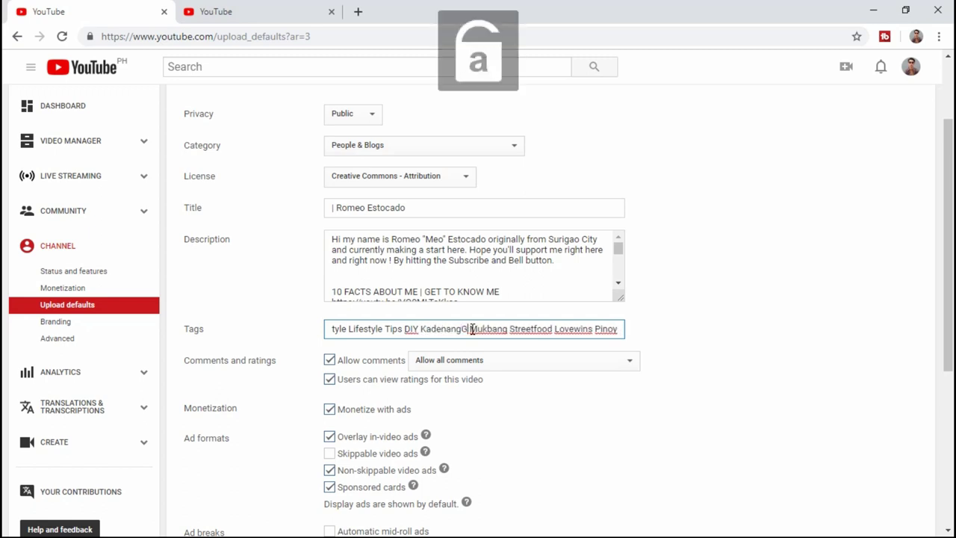
type("ento")
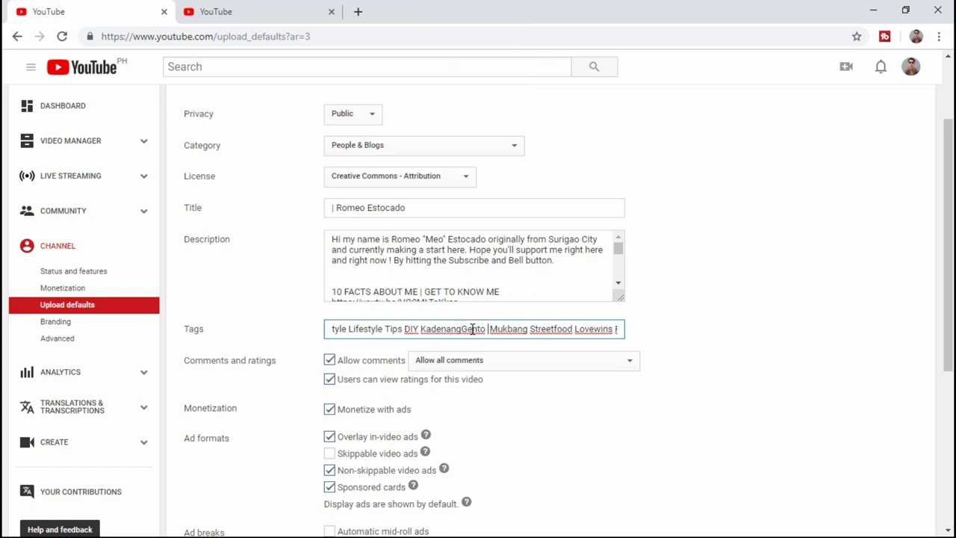
Add the tag ItsShowtime after KadenangGento in the default tags
key("Caps_Lock")
type("|")
key("Caps_Lock")
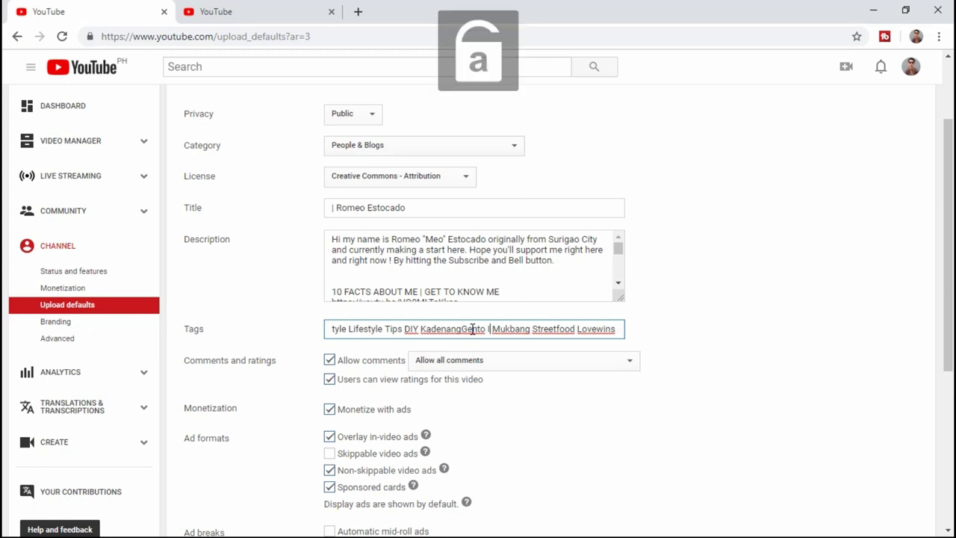
type("s")
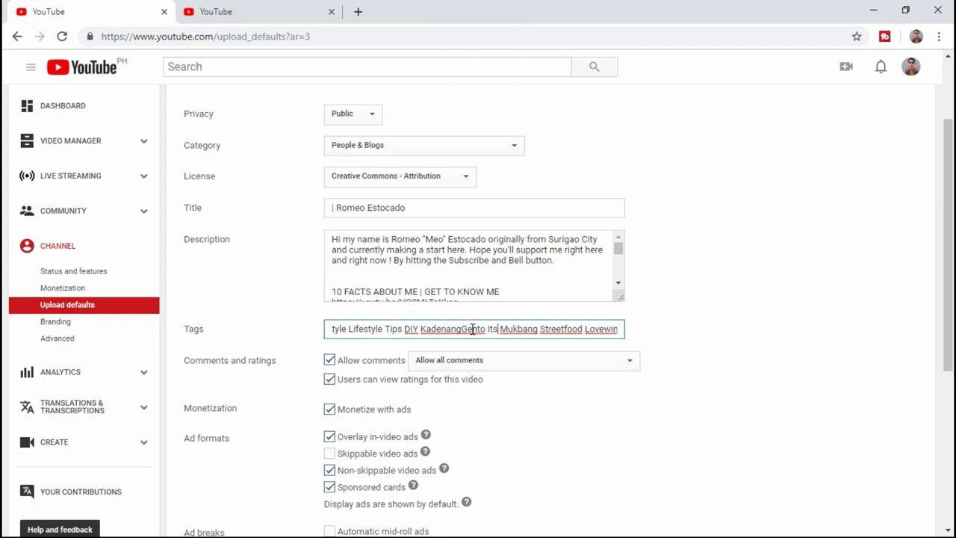
key("Caps_Lock")
type("S")
key("Caps_Lock")
type("howtime")
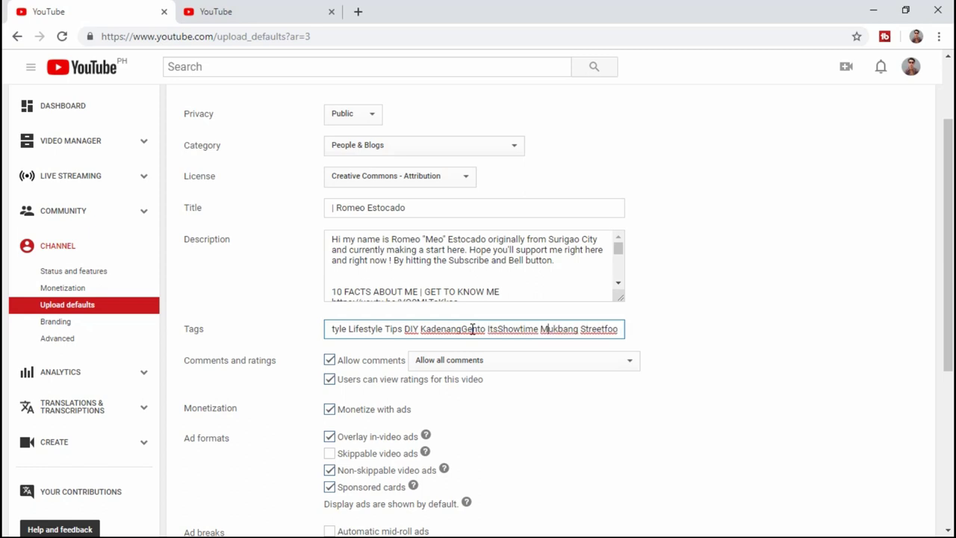
Read through the rest of the default tags from Mukbang to comedyviral, checking for ones to replace
key("Right")
key("Right")
key("Right")
key("Right")
key("Right")
key("Right")
key("Right")
key("Right")
key("Right")
key("Right")
key("Right")
key("Right")
key("Right")
key("Right")
key("Right")
key("Right")
key("Right")
key("Right")
key("Right")
key("Right")
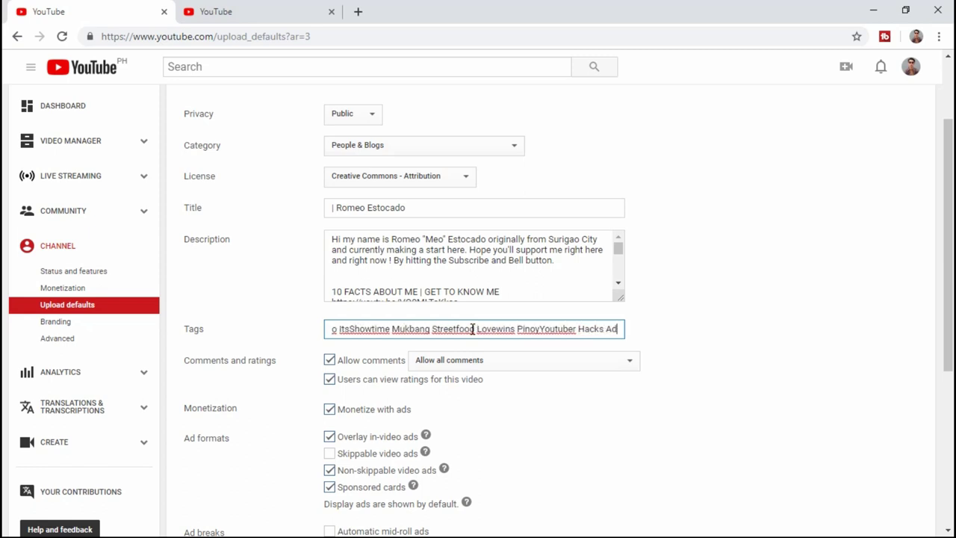
key("Right")
key("Right")
key("Right")
key("Right")
key("Right")
key("Right")
key("Right")
key("Right")
key("Right")
key("Right")
key("Right")
key("Right")
key("Right")
key("Right")
key("Right")
key("Right")
key("Right")
key("Right")
key("Right")
key("Right")
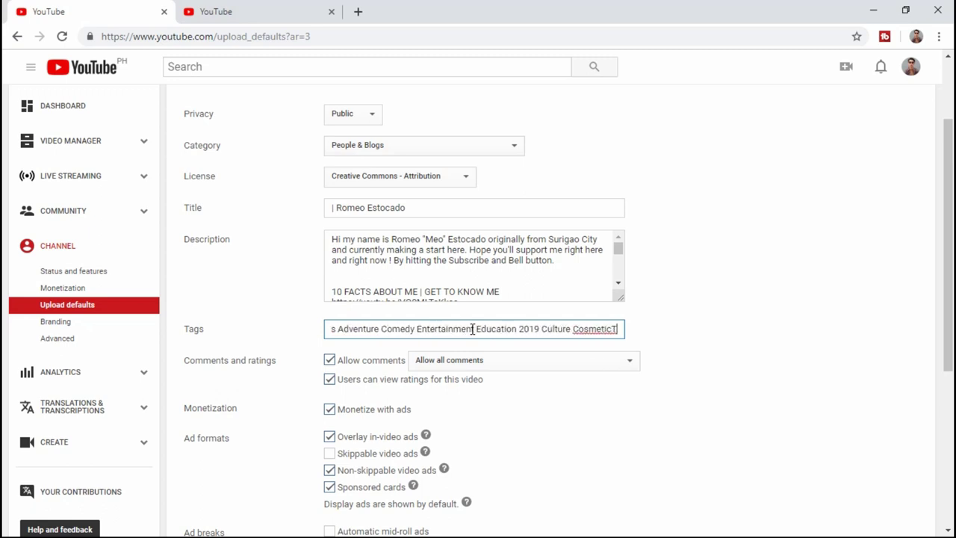
key("Right")
key("Right")
key("Right")
key("Right")
key("Right")
key("Right")
key("Right")
key("Right")
key("Right")
key("Right")
key("Right")
key("Right")
key("Right")
key("Right")
key("Right")
key("Right")
key("Right")
key("Right")
key("Right")
key("Right")
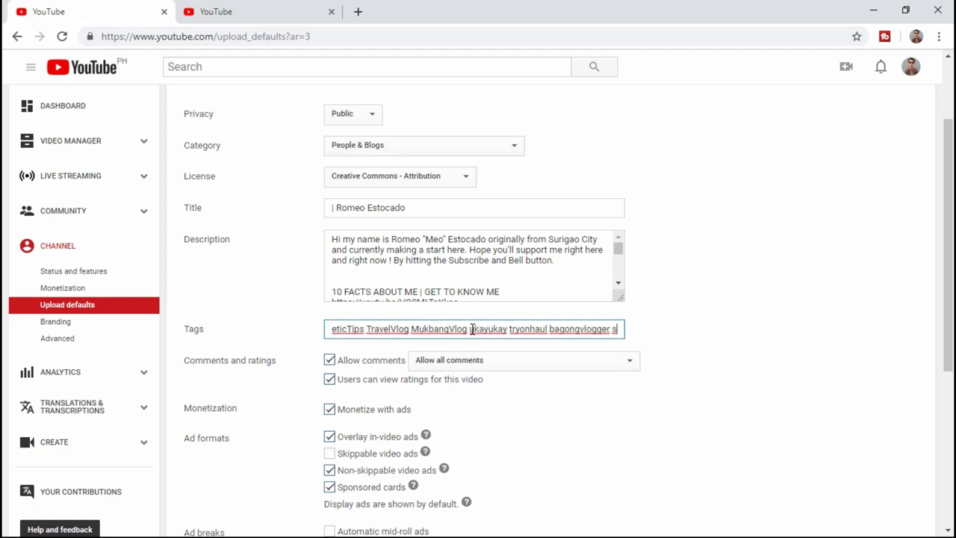
key("Right")
key("Right")
key("Right")
key("Right")
key("Right")
key("Right")
key("Right")
key("Right")
key("Right")
key("Right")
key("Right")
key("Right")
key("Right")
key("Right")
key("Right")
key("Right")
key("Right")
key("Right")
key("Right")
key("Right")
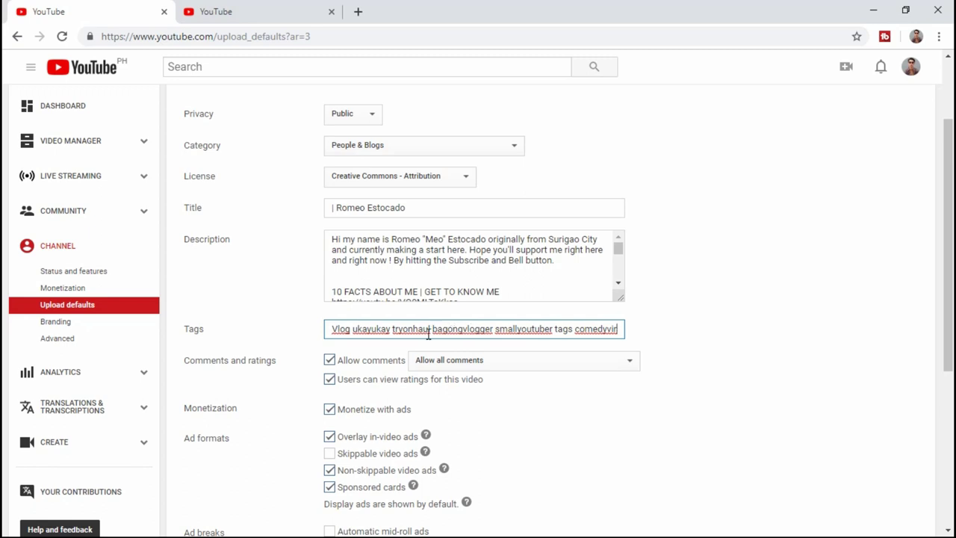
type("a")
Remove the bagongvlogger tag between tryonhaul and smallyoutuber in the default tags
left_click(492, 329)
key("BackSpace")
key("BackSpace")
key("BackSpace")
key("BackSpace")
key("BackSpace")
key("BackSpace")
key("BackSpace")
key("BackSpace")
key("BackSpace")
key("BackSpace")
key("BackSpace")
key("BackSpace")
key("BackSpace")
key("BackSpace")
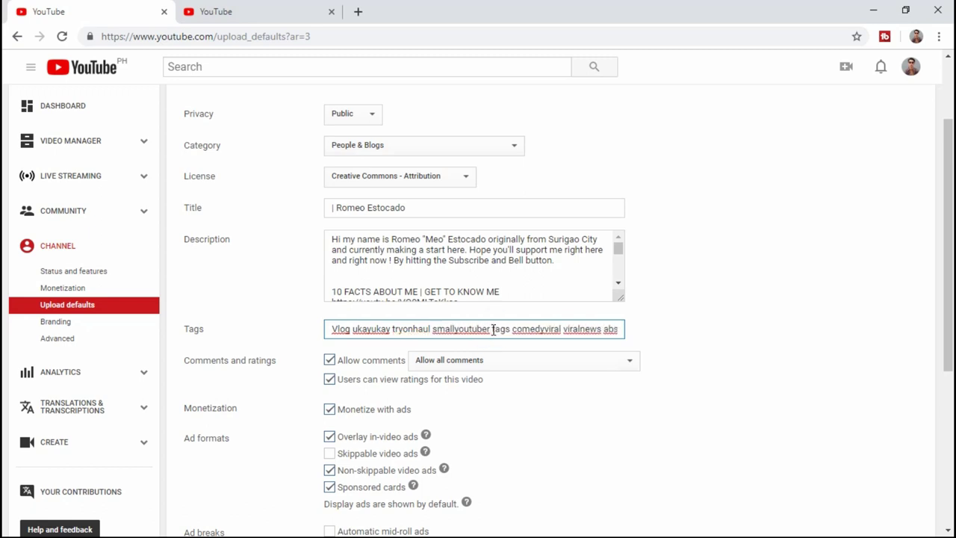
Add the tags comedy and gettoknow between tryonhaul and smallyoutuber in the default tags
type("comedy")
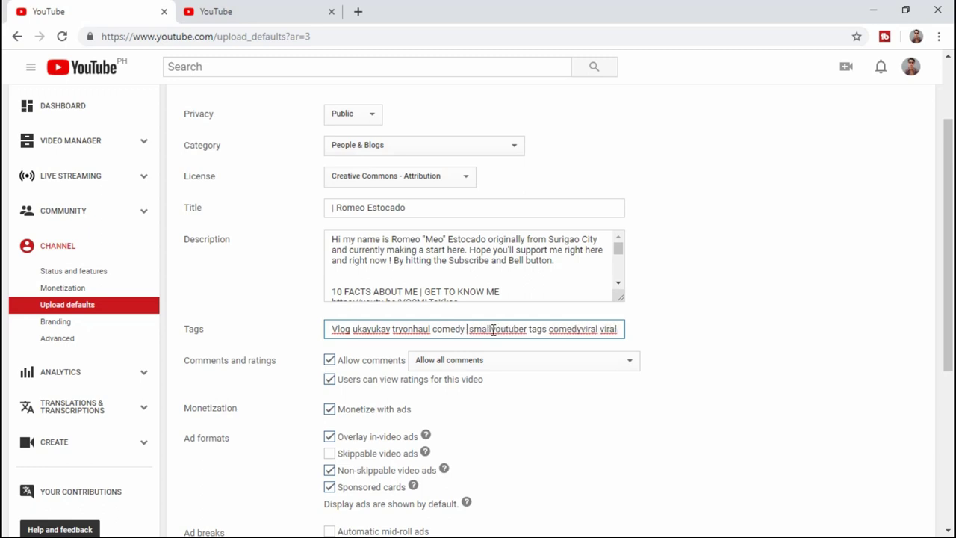
type(" gettok")
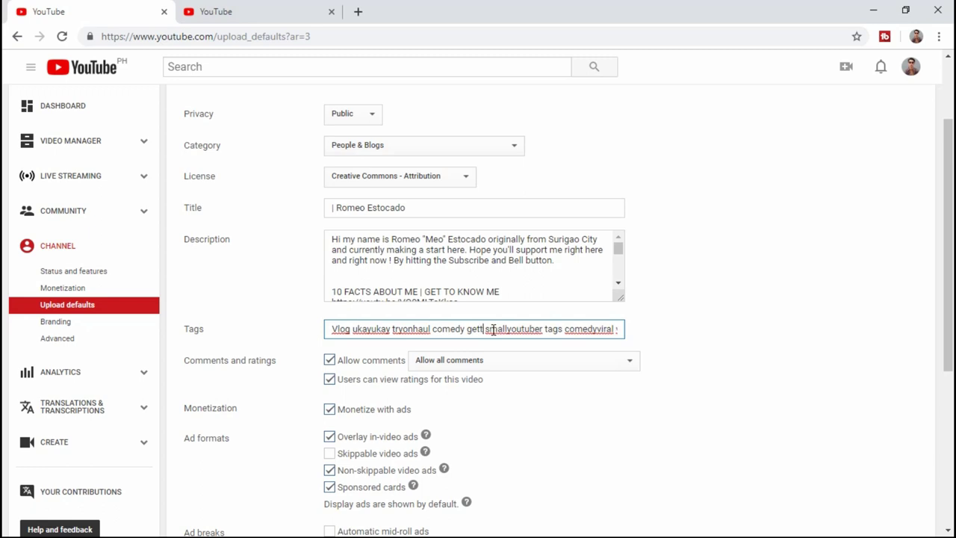
type("now")
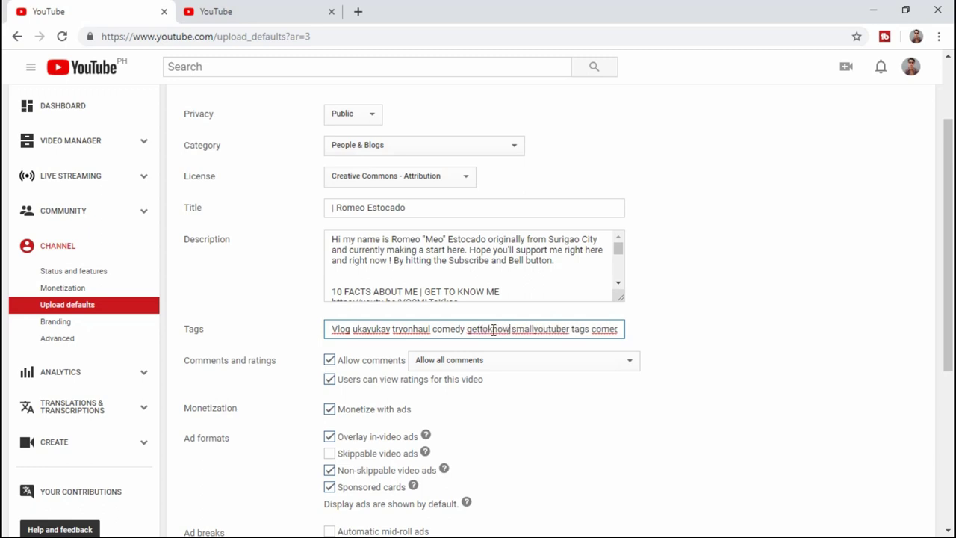
Remove the tag named tags between smallyoutuber and comedyviral, and continue through the list to whitensskin
key("End")
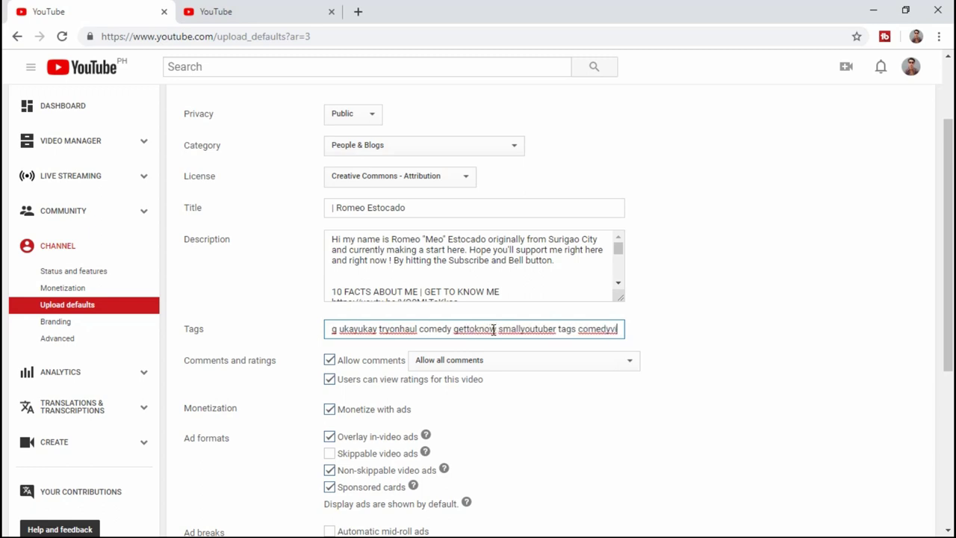
type("ral vi")
key("Right")
type("ralnews abscbn gmanetwork whitensskin")
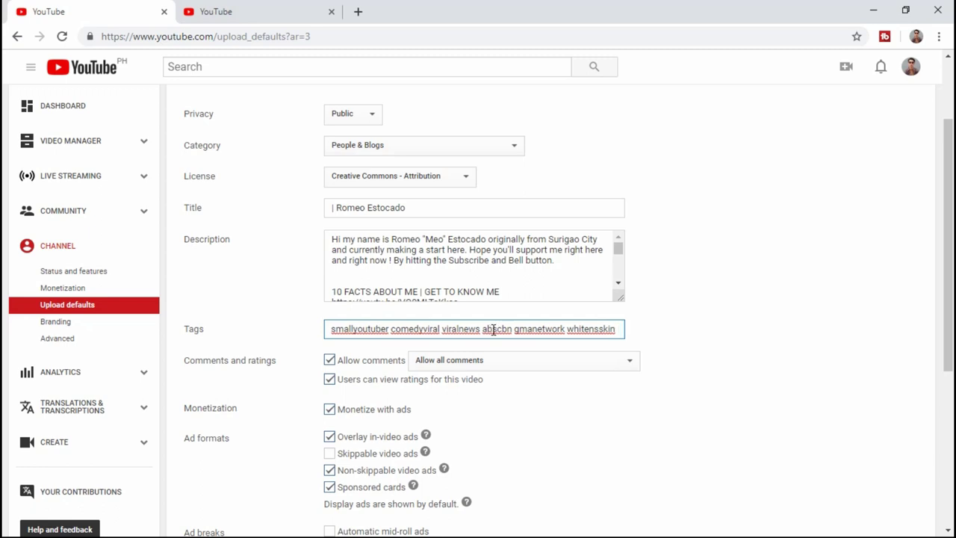
Add the channel owner's first name, the owner's full name as one word, haul and mukbang as tags after whitensskin
type(" romeo ")
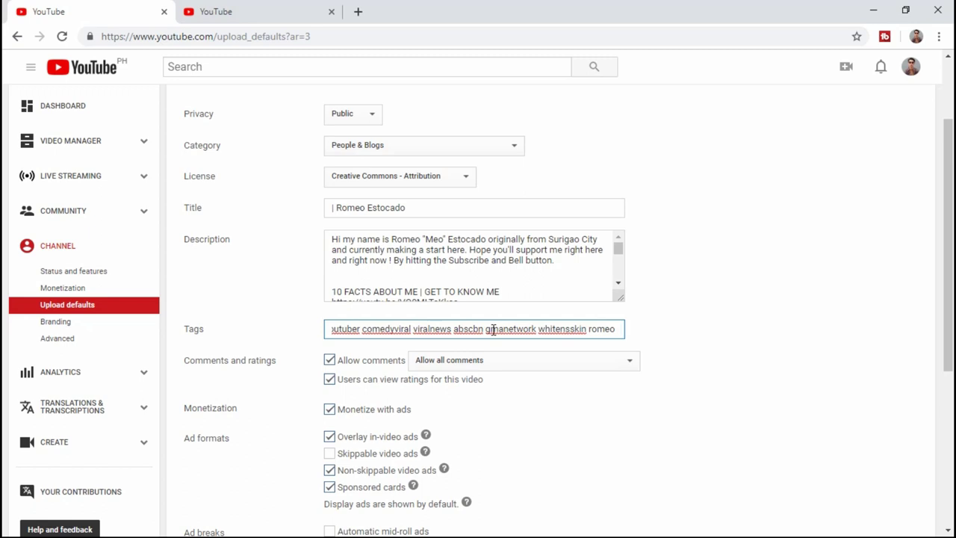
type("romeoestocad")
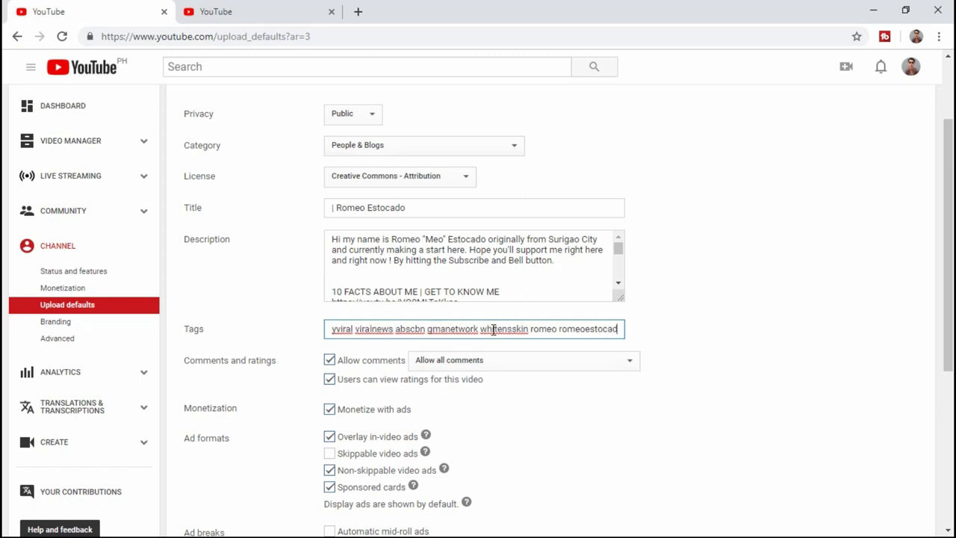
type("o")
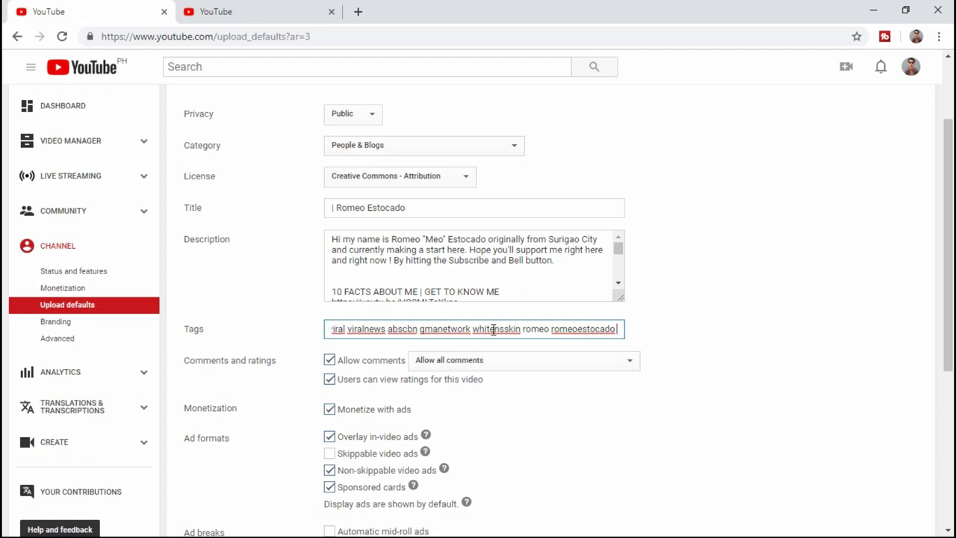
type("haul ")
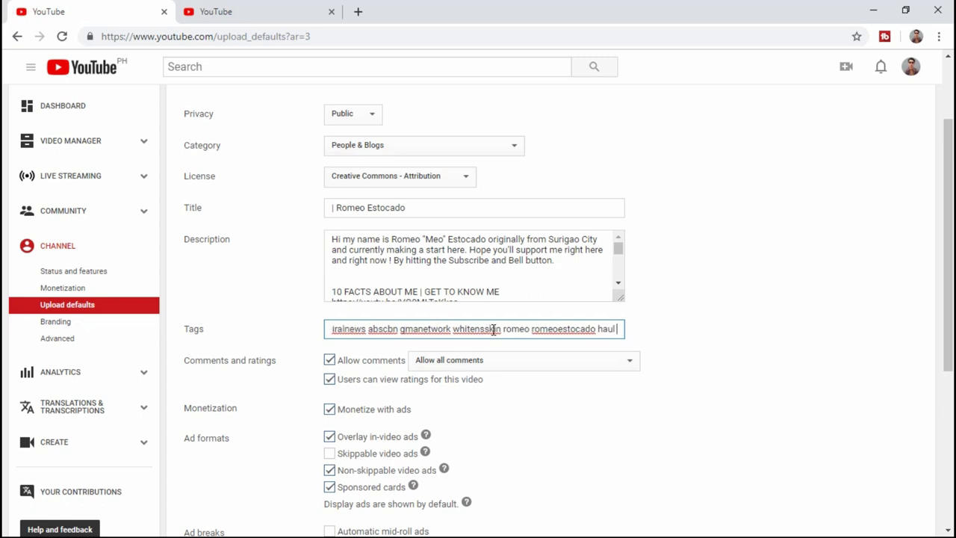
type("mukbang ")
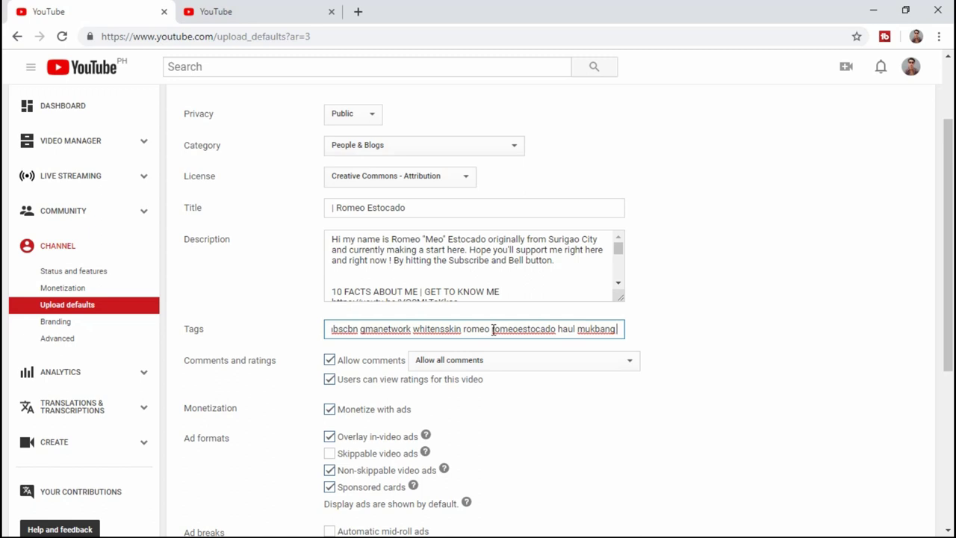
Add the tag review after mukbang in the default tags, leaving out the word beauty
type("beauty")
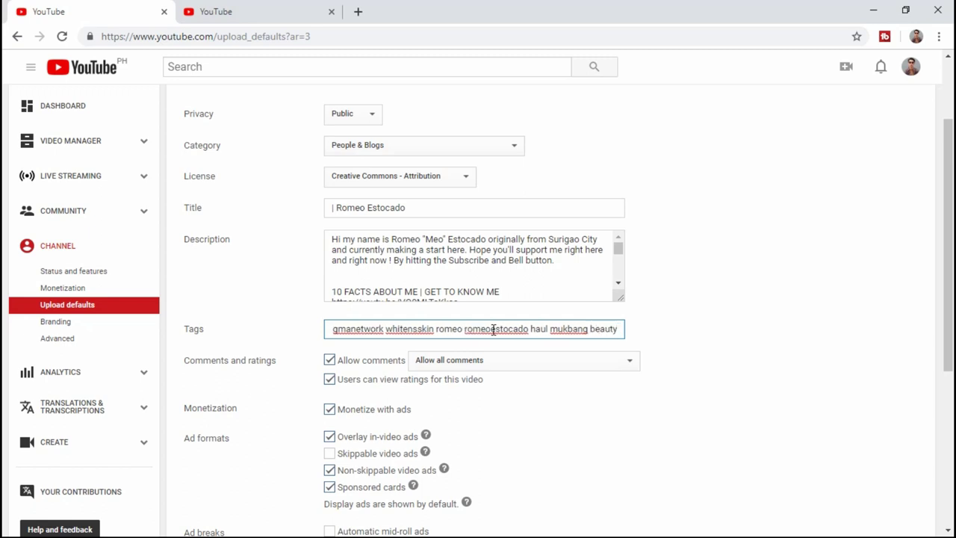
type("review")
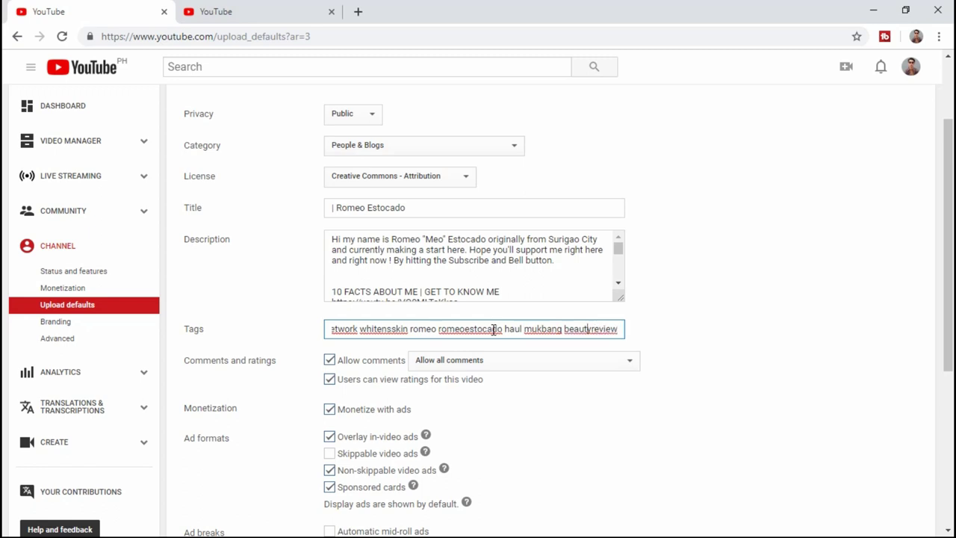
key("BackSpace")
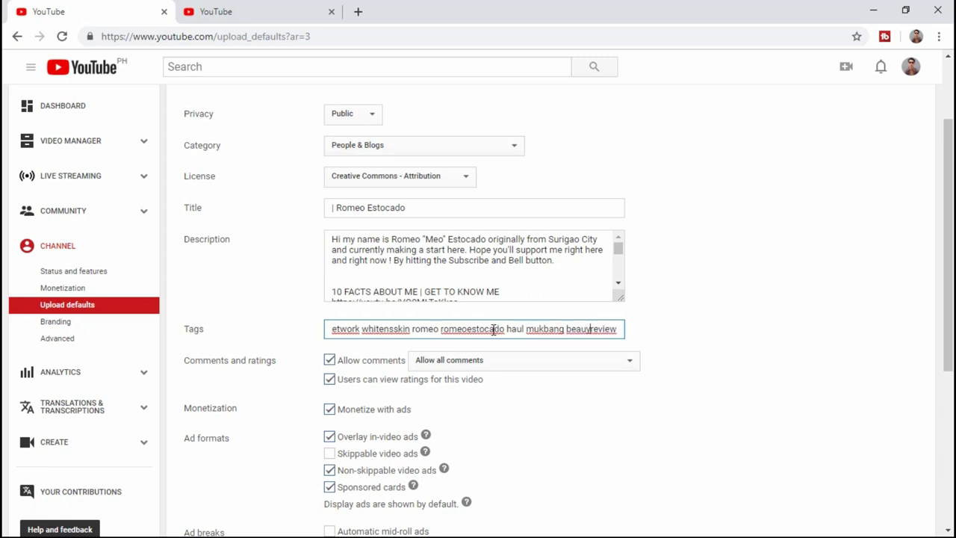
key("BackSpace")
key("BackSpace")
key("BackSpace")
key("BackSpace")
key("BackSpace")
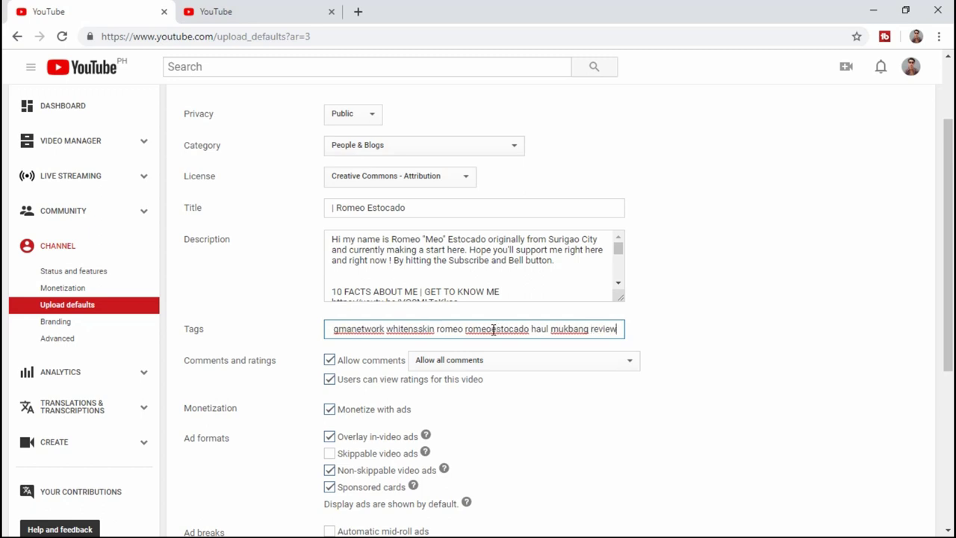
Add the tag beforeandafter at the end of the default tags and save the upload defaults
type("beforeandafter")
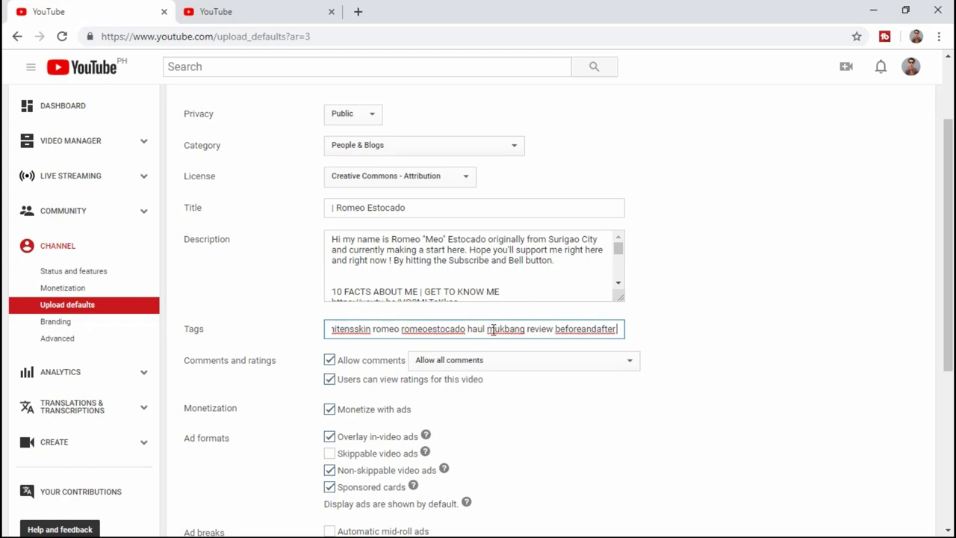
scroll(493, 330, "up", 2)
left_click(904, 154)
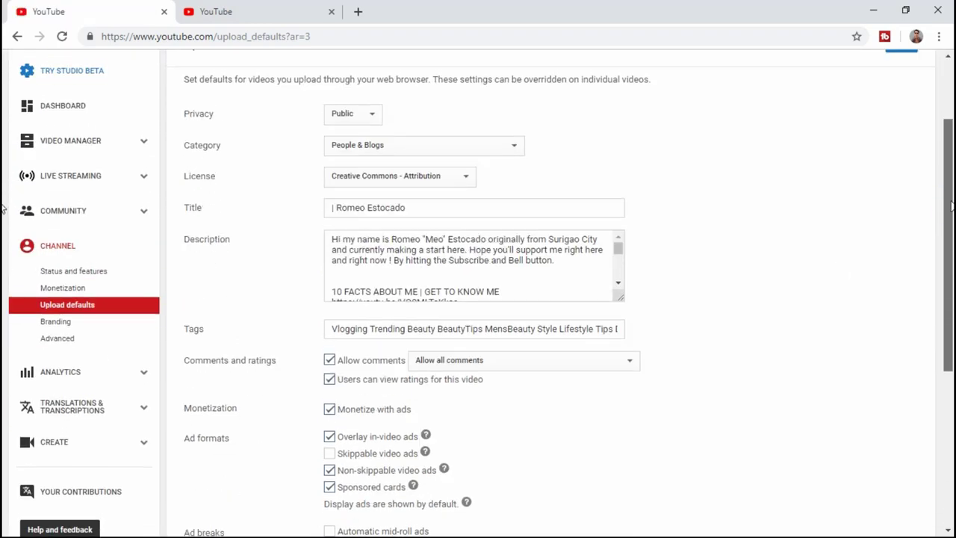
Start uploading a video file from the computer and check which tags are prefilled on its details form
left_click(844, 67)
left_click(787, 109)
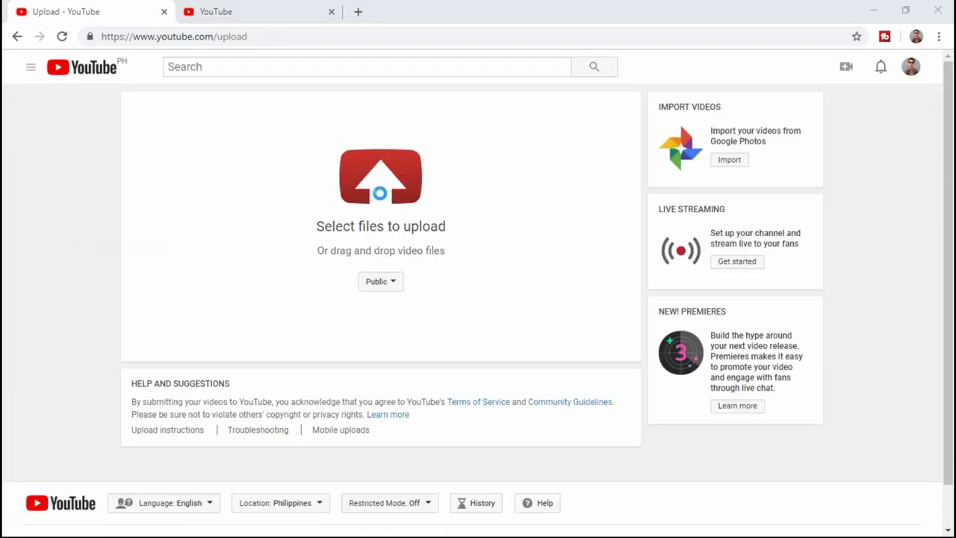
left_click(380, 187)
left_click(59, 164)
scroll(341, 256, "down", 5)
double_click(522, 323)
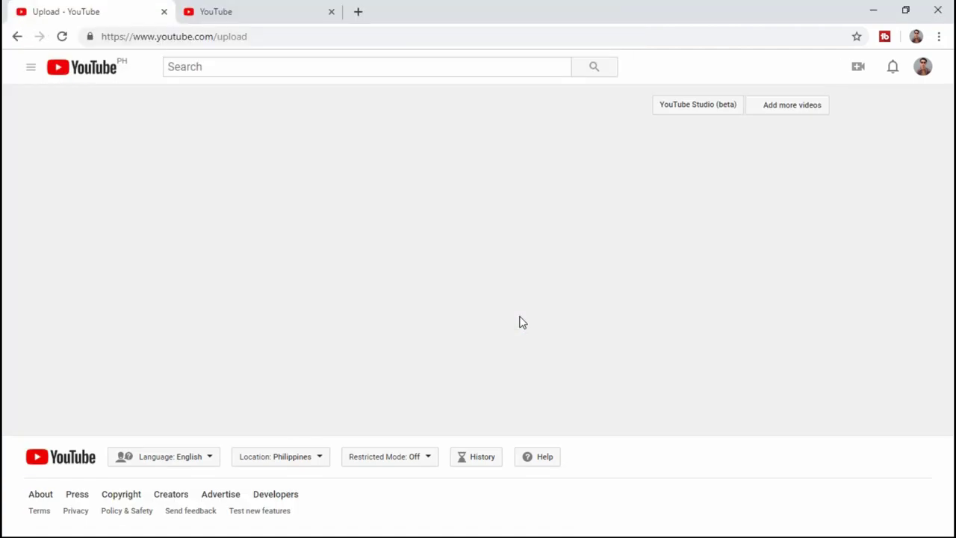
scroll(4, 312, "down", 2)
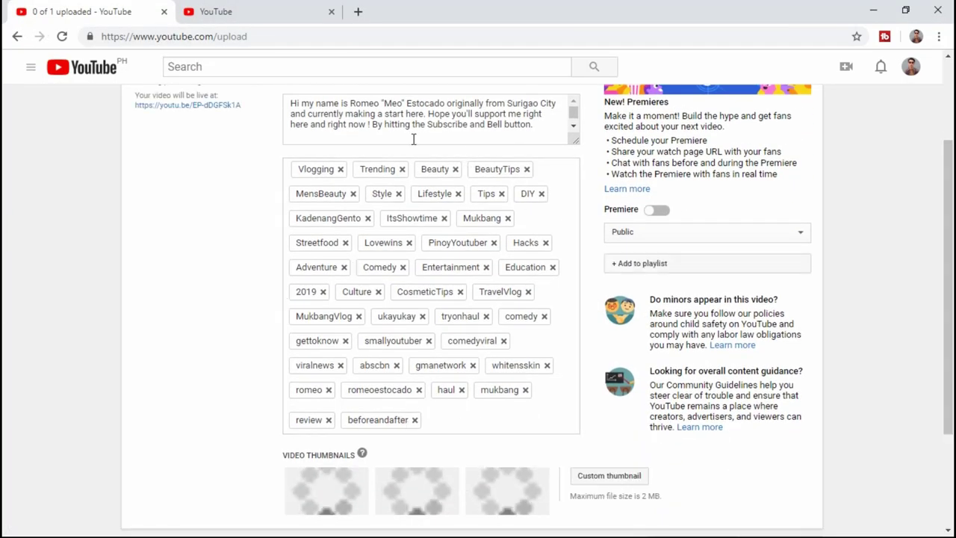
Leave the video upload and return to the tags in the channel's upload defaults
scroll(4, 329, "up", 2)
left_click(710, 113)
left_click(531, 321)
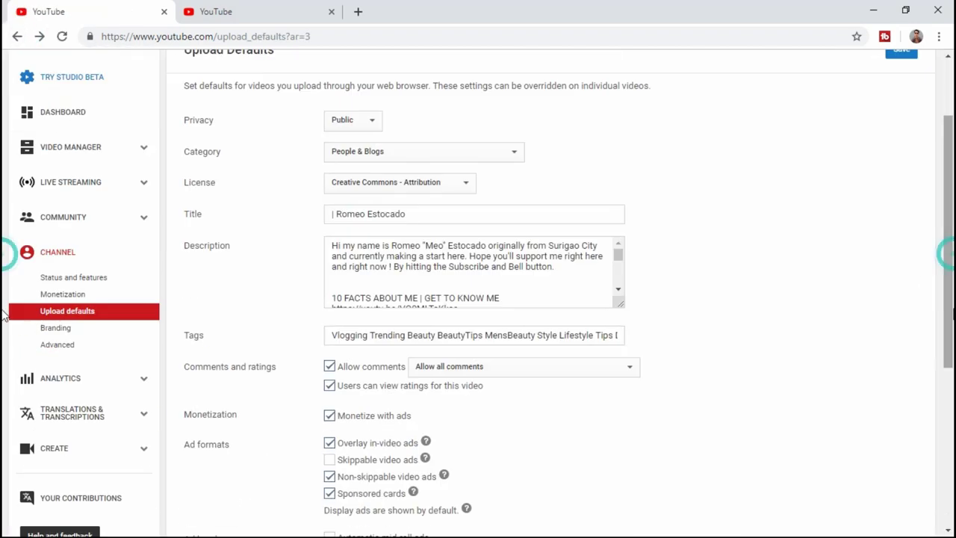
left_click(611, 336)
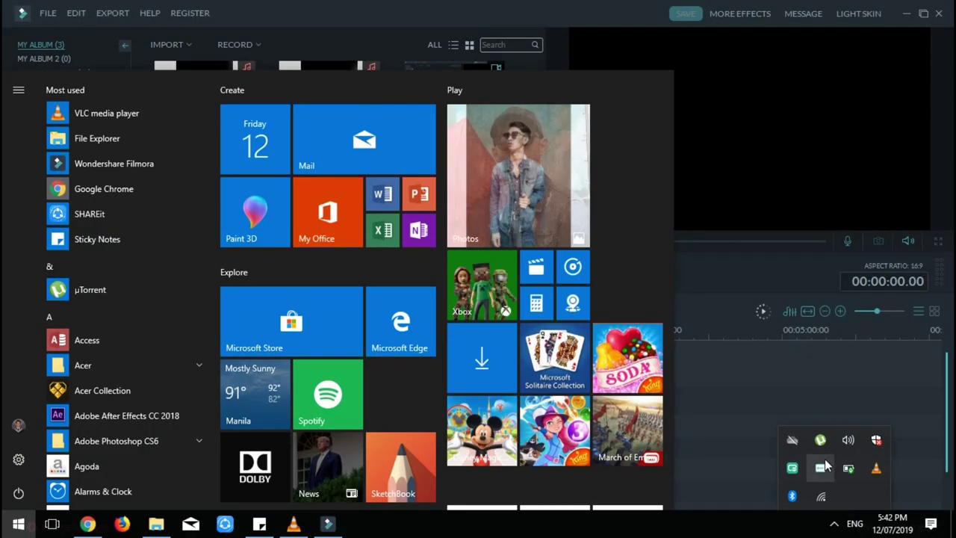
left_click(802, 470)
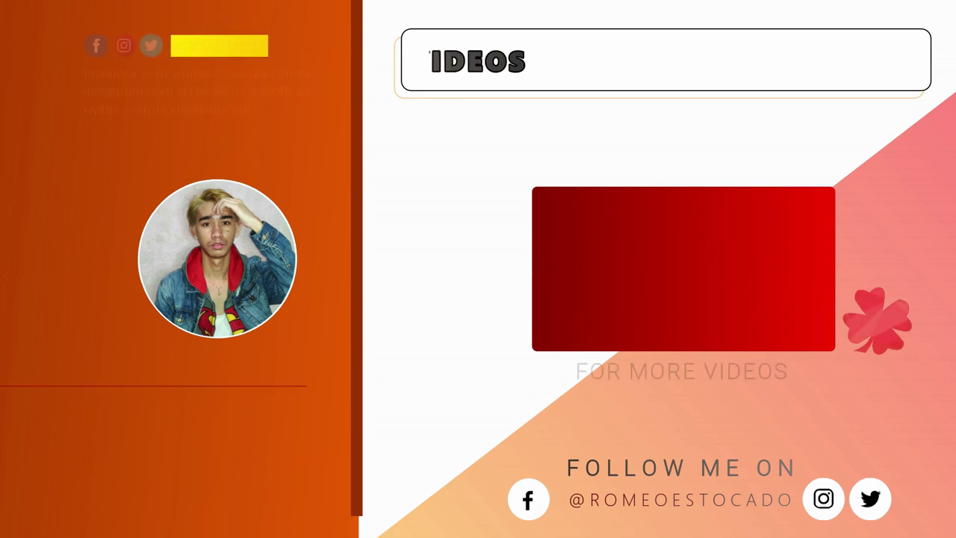